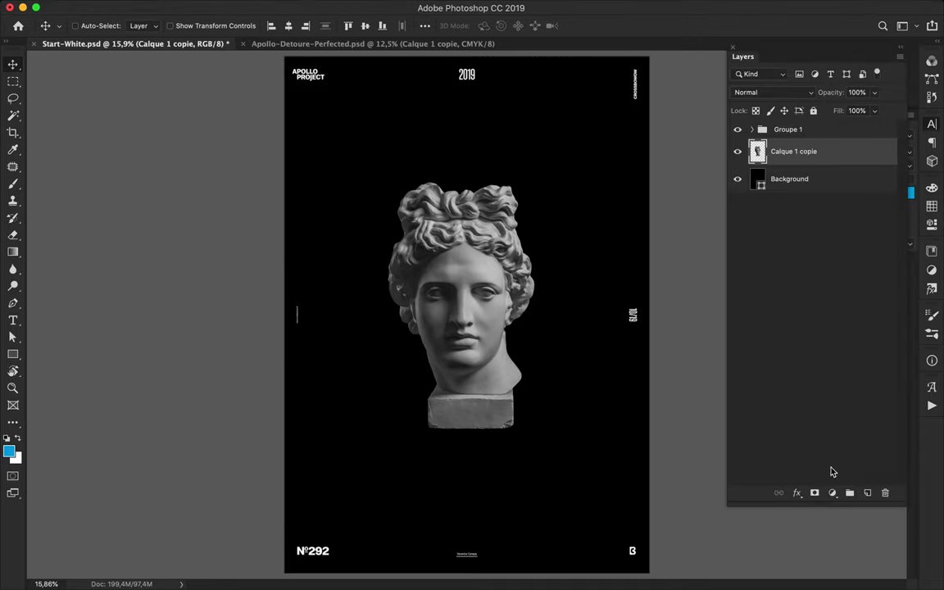
- Add a Levels adjustment layer above the Apollo bust
left_click(833, 493)
left_click(853, 558)
- Brighten the statue with Levels, raising black input and lowering the highlights, clipped to the statue
left_click_drag(742, 315, 752, 320)
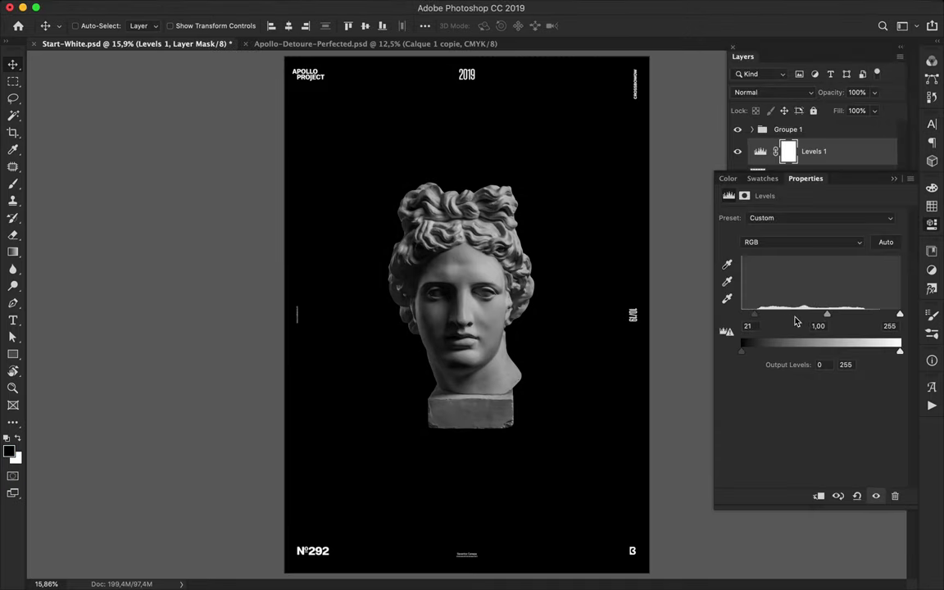
left_click_drag(900, 319, 867, 318)
left_click_drag(760, 320, 761, 320)
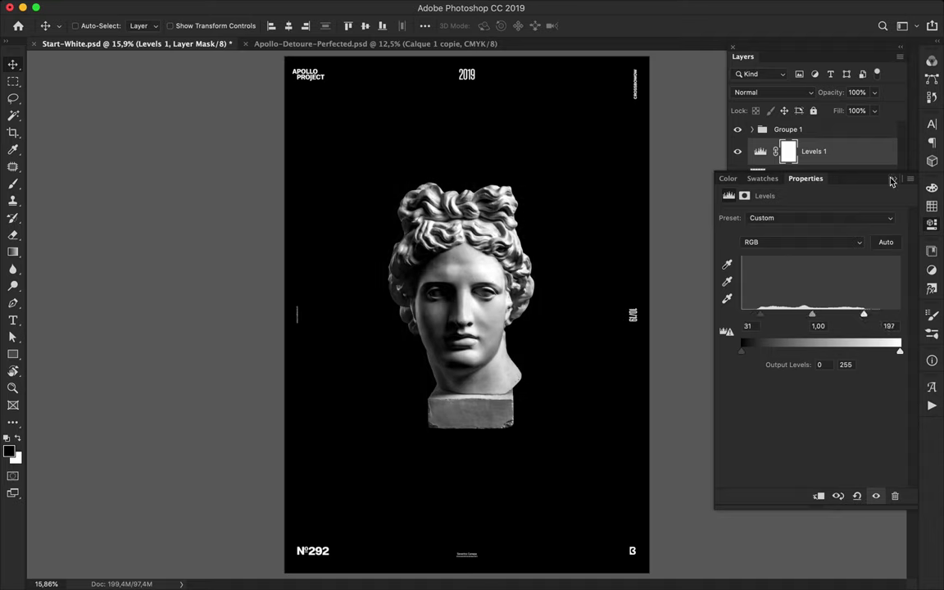
left_click(856, 173)
left_click(852, 164, "alt")
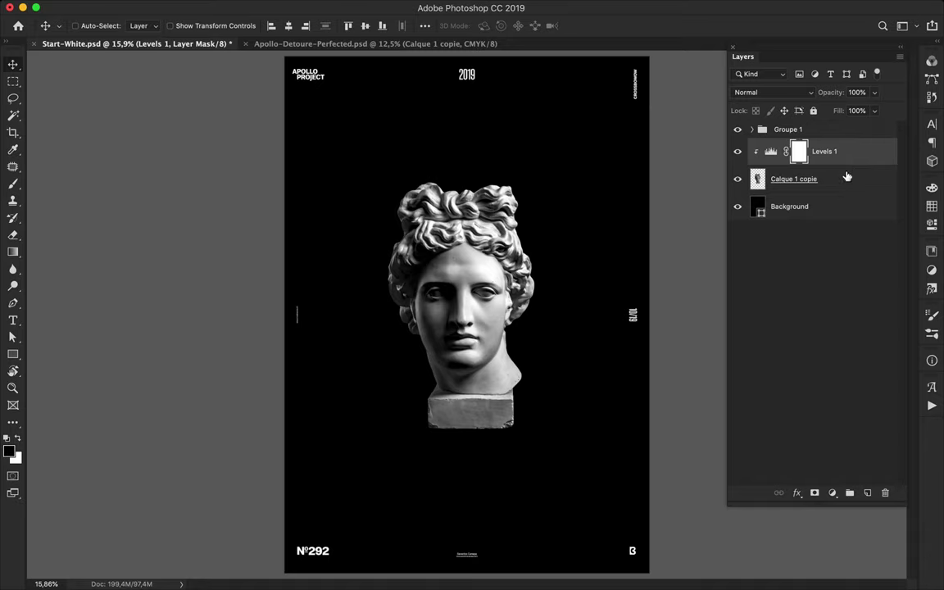
- Add a white APOLLO title and position it above the statue head
left_click(780, 206)
left_click(486, 269)
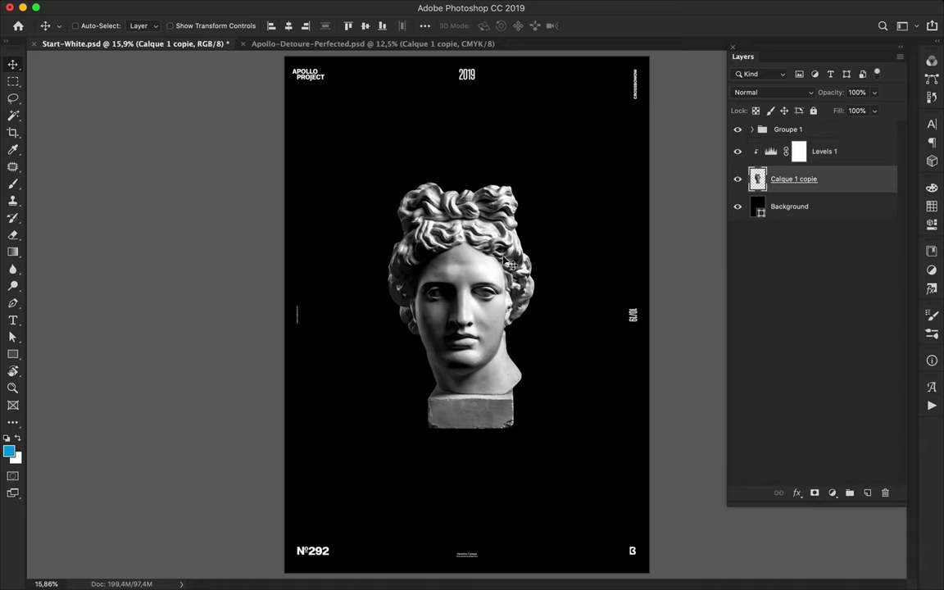
key("t")
left_click(334, 141)
left_click(534, 26)
key("Return")
type("APOLLO")
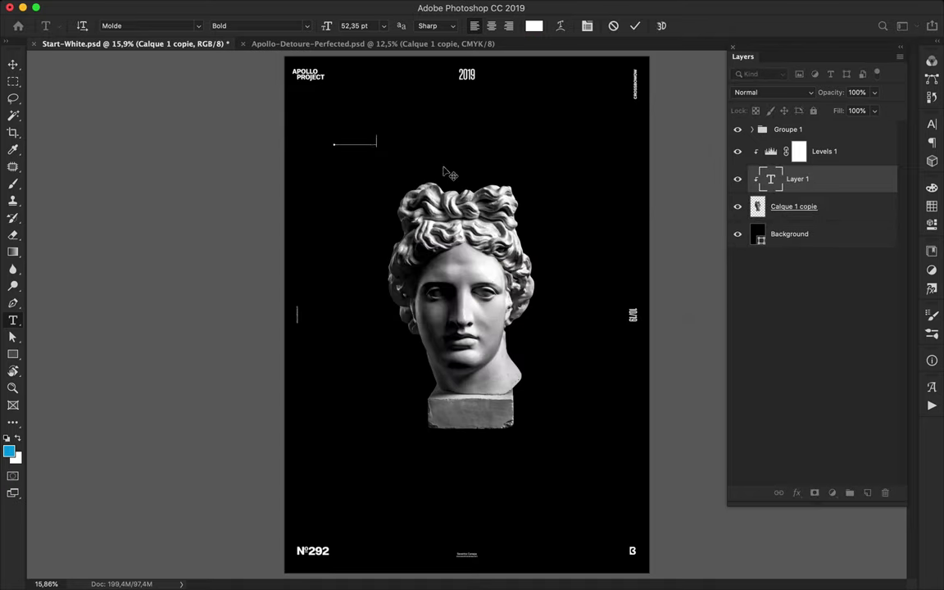
key("Escape")
key("v")
mouse_move(795, 179)
left_mouse_down()
mouse_move(792, 144)
mouse_move(793, 161)
left_mouse_up()
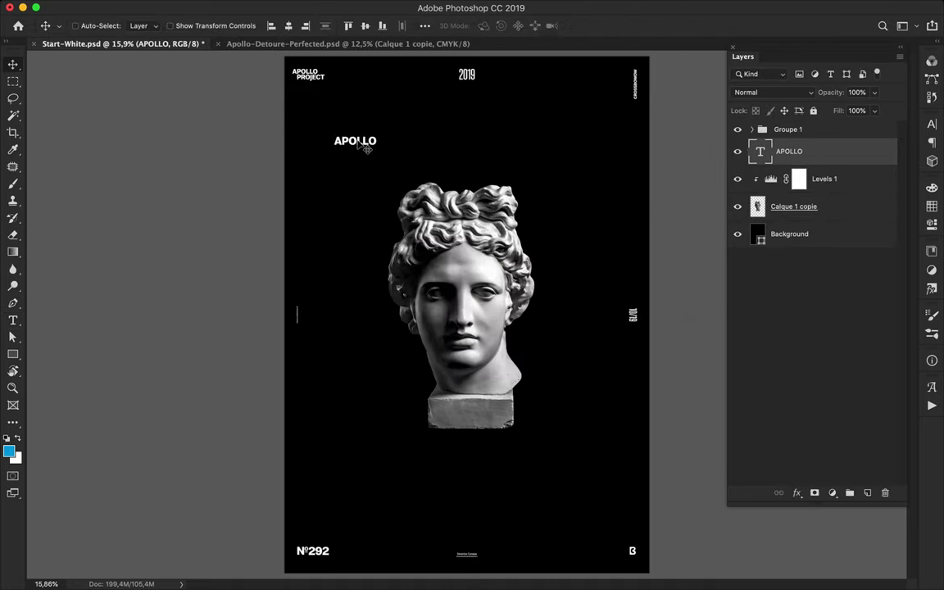
- Select the Background layer with the shape tool and open the foreground colour picker
left_click(790, 234)
key("u")
left_click(10, 453)
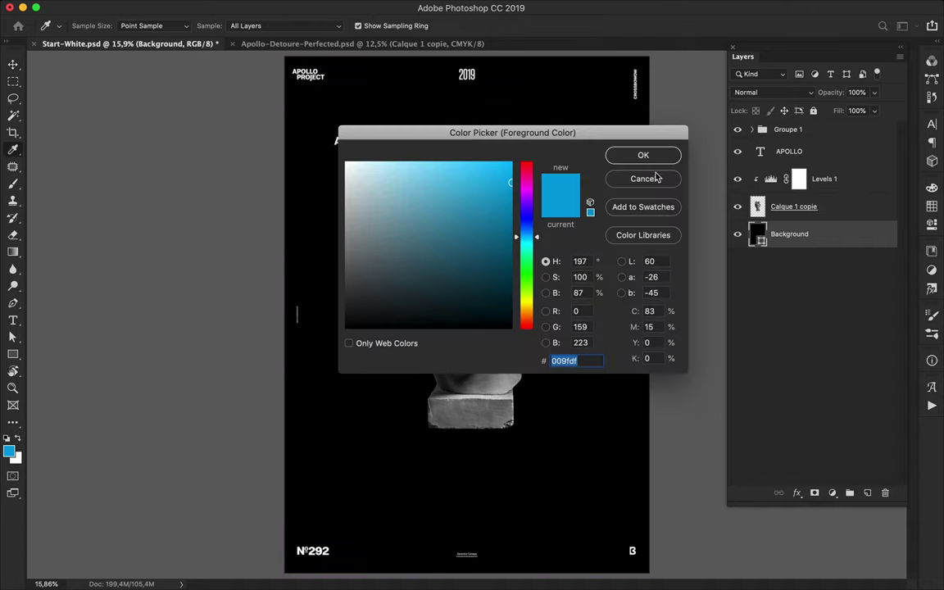
- Try several solid fills for the Background shape, settling on teal-blue
left_click(645, 179)
key("a")
left_click(195, 26)
left_click(205, 95)
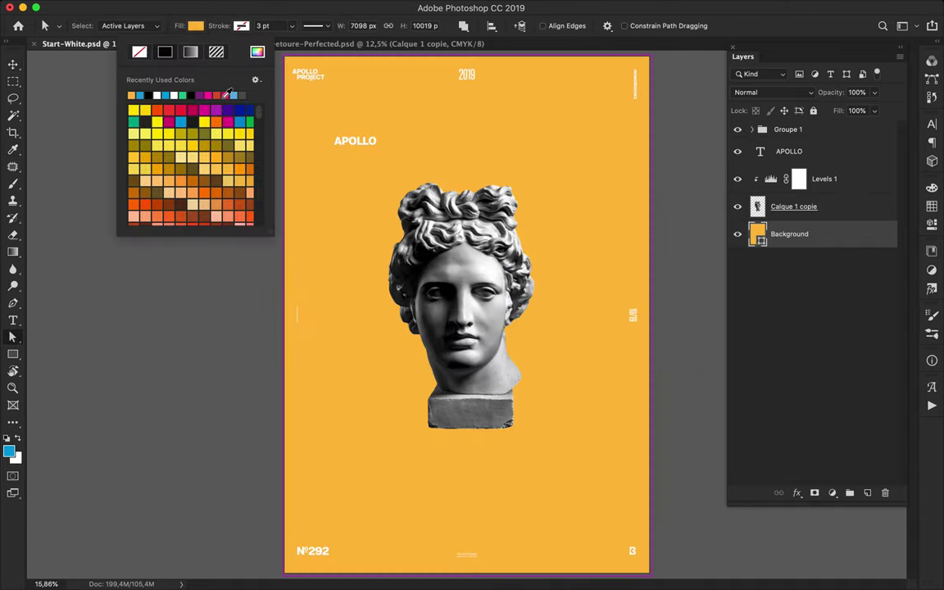
left_click(221, 94)
left_click(169, 110)
left_click(198, 96)
left_click(230, 156)
scroll(223, 155, "down", 5)
left_click(176, 115)
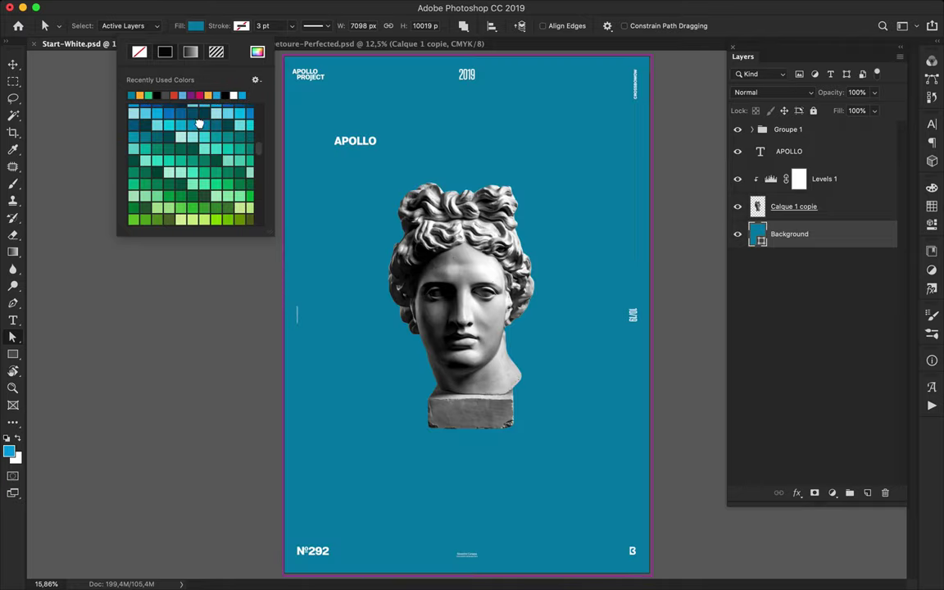
left_click(136, 126)
scroll(222, 164, "down", 3)
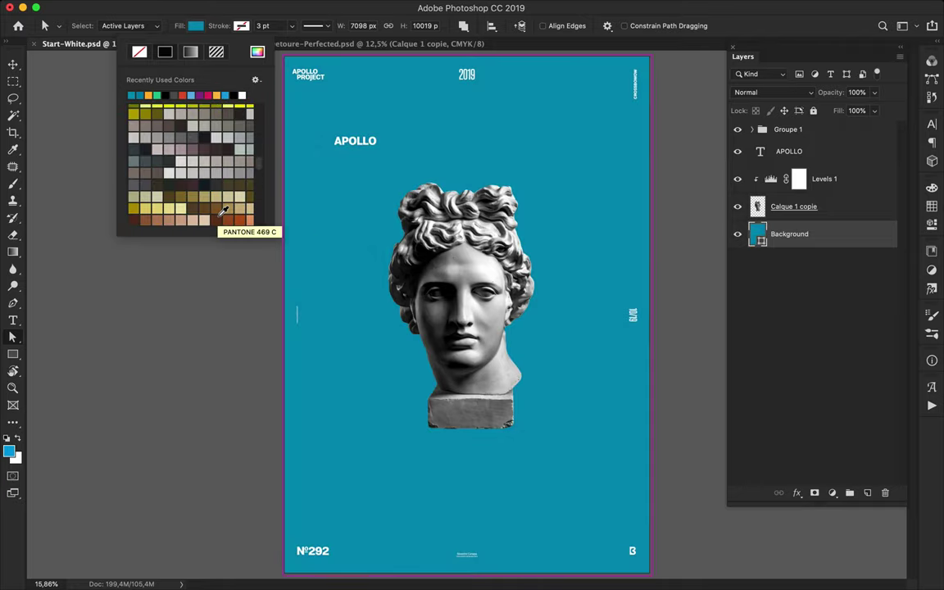
- Give the Background a white-to-blue gradient with the white stop changed to dark teal 13485d
left_click(190, 51)
left_click(139, 103)
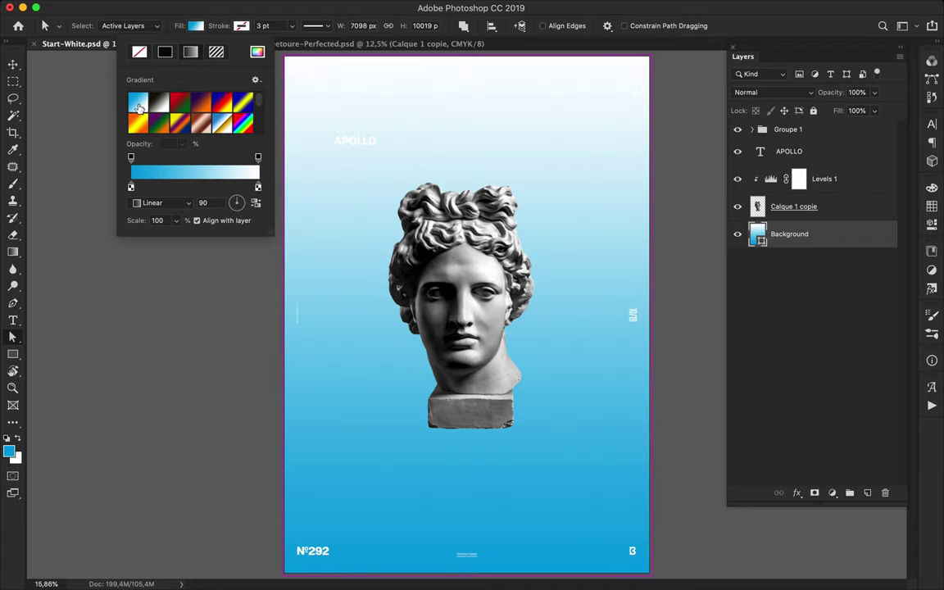
double_click(258, 188)
left_click(401, 480)
left_click_drag(465, 243, 468, 255)
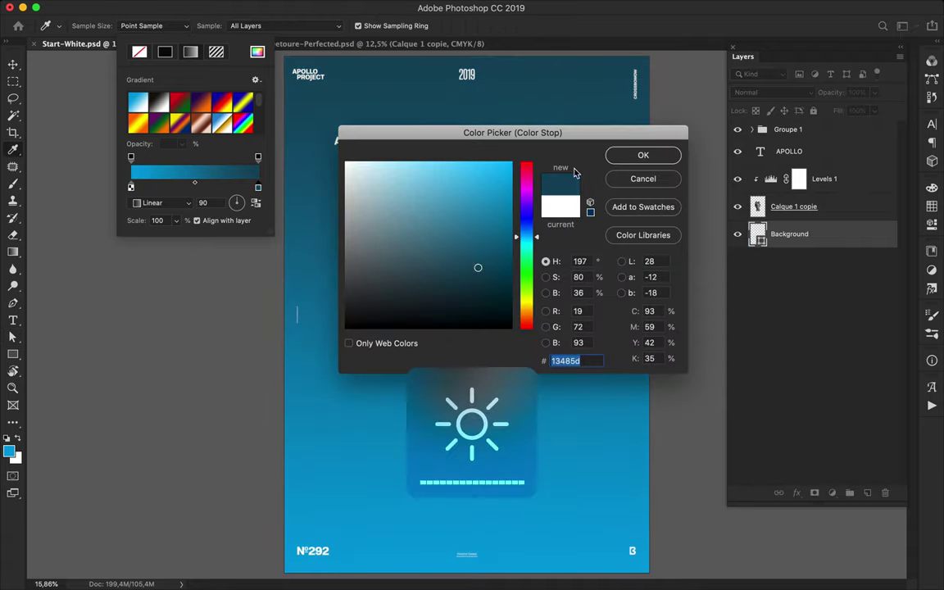
left_click(640, 159)
- Select the APOLLO text layer, entering and cancelling a free transform
key("v")
left_click(365, 142, "ctrl")
key("ctrl+t")
key("Escape")
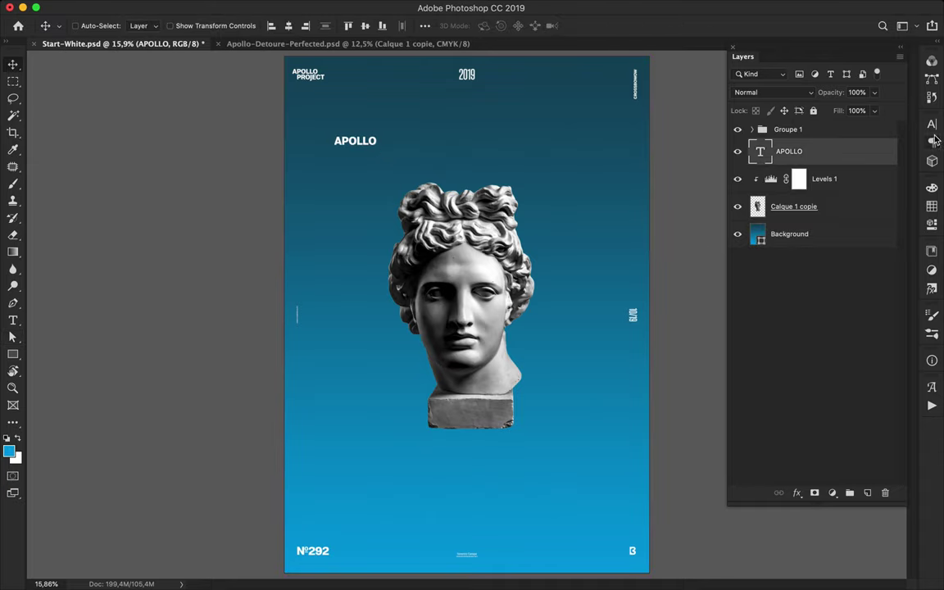
- Set APOLLO to Regular with 1360 tracking, and centre the title and the statue horizontally
left_click(934, 125)
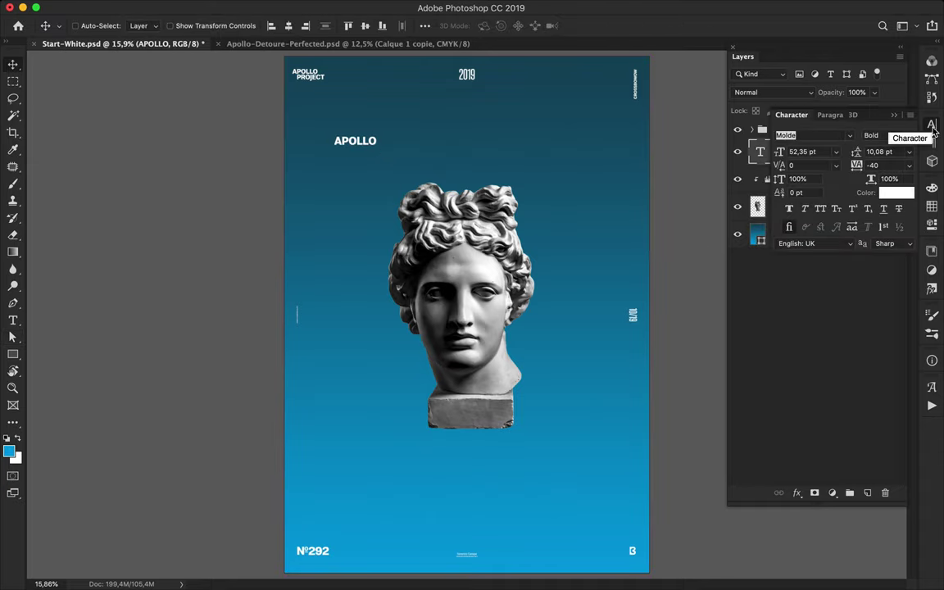
key("shift+Up")
key("shift+Up")
key("shift+Up")
key("shift+Up")
key("shift+Up")
key("shift+Up")
key("shift+Up")
key("shift+Up")
key("shift+Up")
key("shift+Up")
left_click(877, 135)
key("Up")
key("Up")
mouse_move(382, 141)
left_mouse_down()
mouse_move(458, 143)
mouse_move(481, 474)
left_mouse_up()
left_click(516, 322)
left_click(291, 27)
- Change the duplicated text below the statue to 365° and centre it horizontally
double_click(478, 474)
type("3")
key("ctrl+Return")
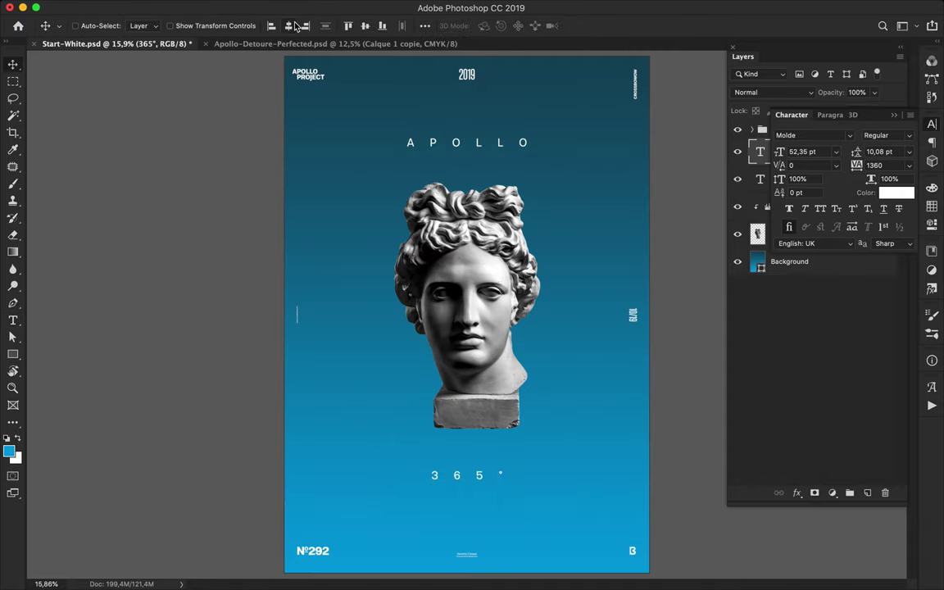
key("t")
left_click(514, 476)
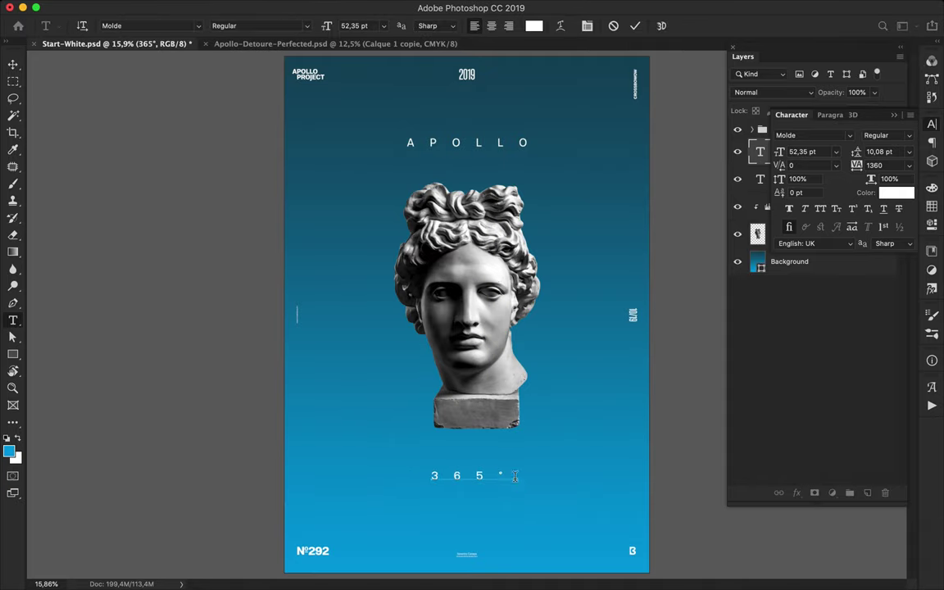
key("ctrl+Return")
left_click(289, 27)
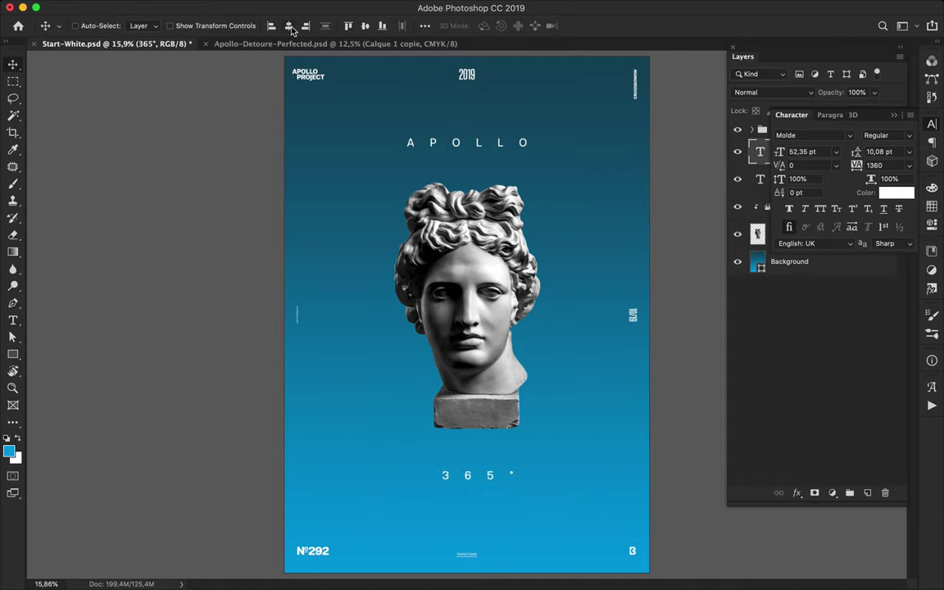
scroll(390, 339, "down", 1)
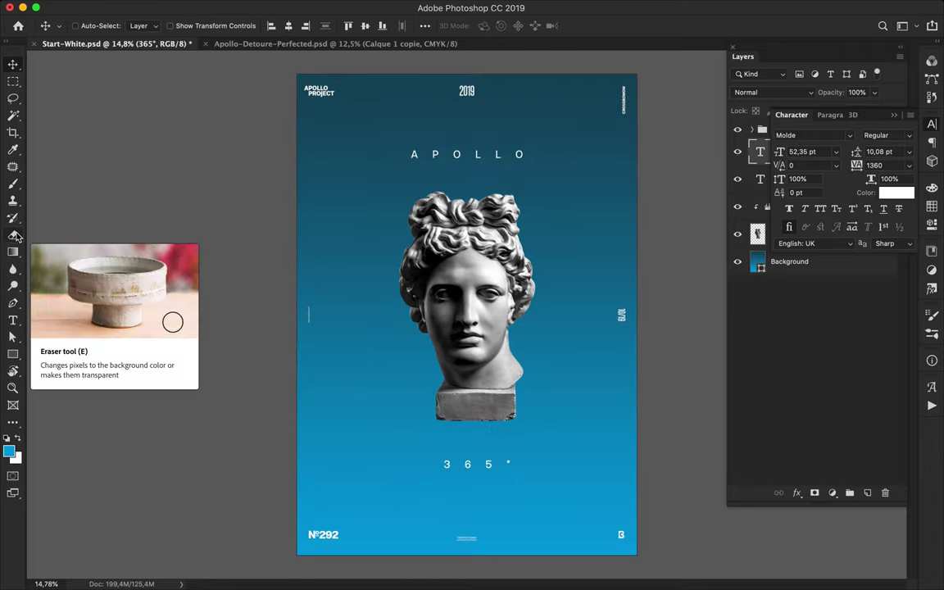
- Draw a no-fill rectangle with a white outline just inside the poster edges
key("u")
left_click(145, 25)
left_click(190, 25)
left_click(237, 96)
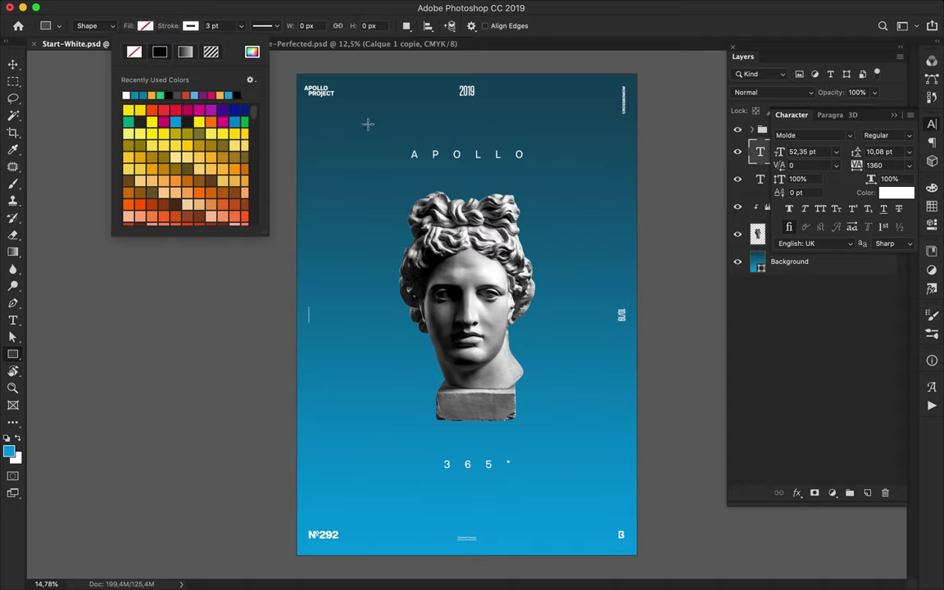
left_click_drag(327, 113, 608, 515)
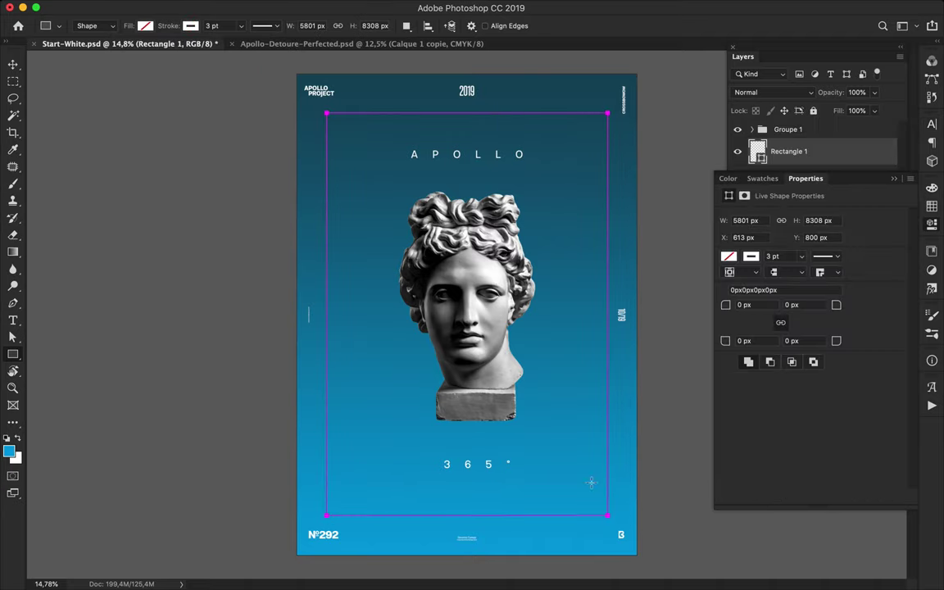
left_click(264, 25)
- Set the frame rectangle's outline width to 5 pt
key("v")
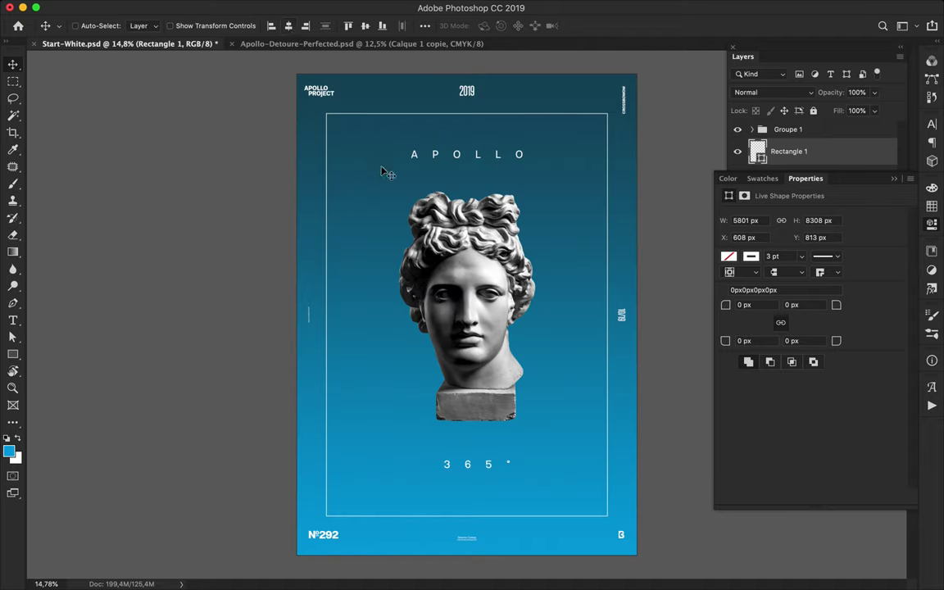
key("a")
left_click(264, 26)
type("5")
key("Return")
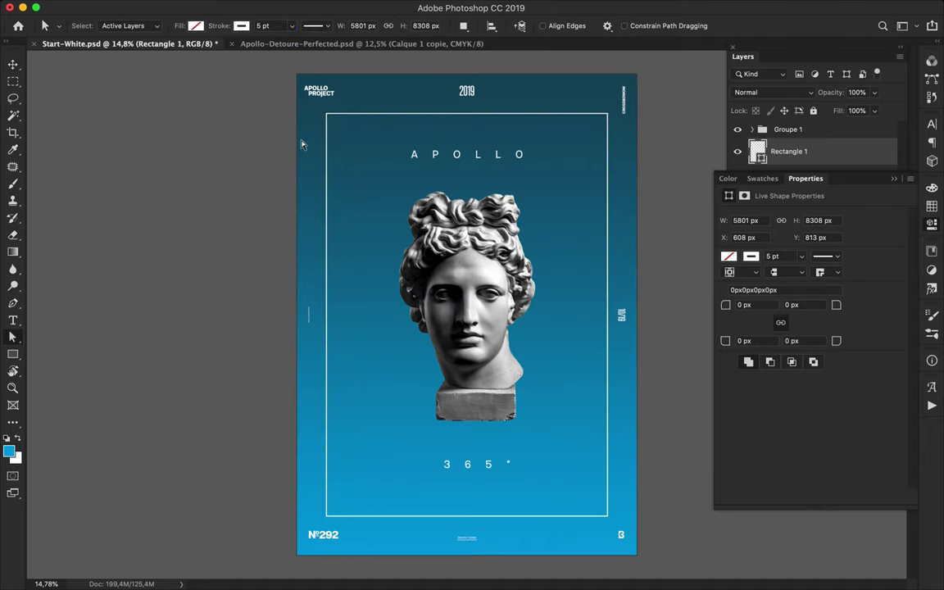
key("v")
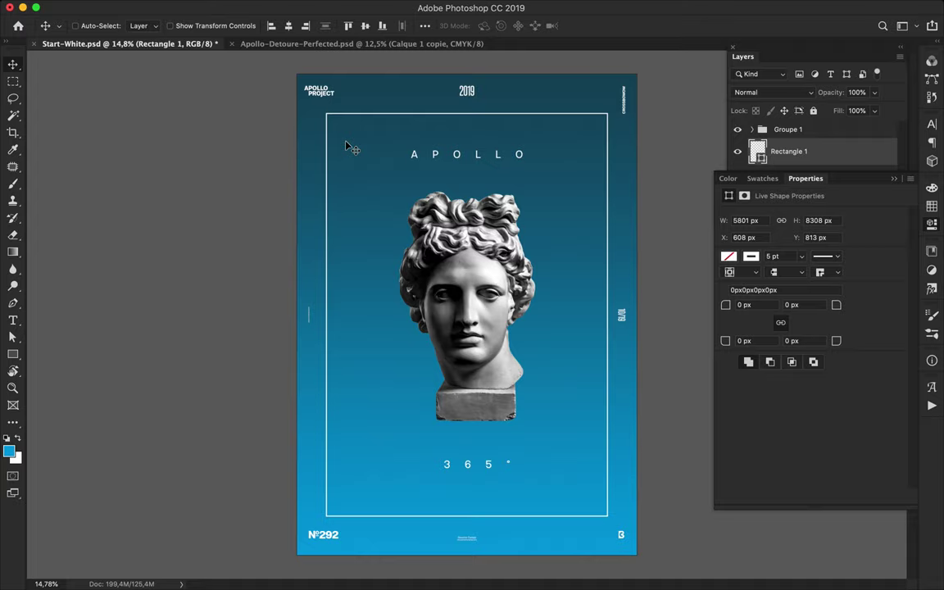
- Place Pen-tool points for a diagonal across the frame and select the Rectangle 1 layer
key("p")
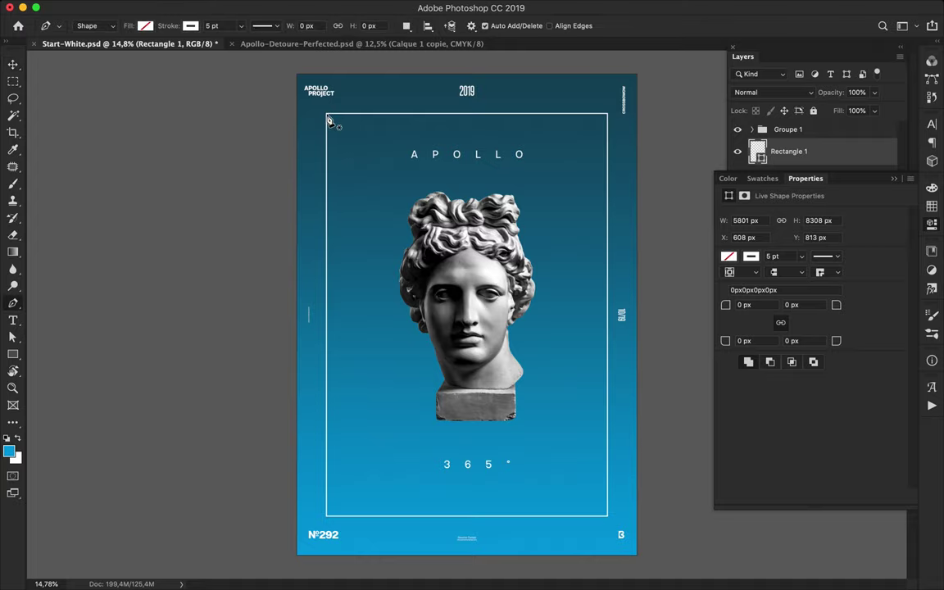
scroll(328, 120, "up", 3)
scroll(328, 121, "up", 3)
scroll(344, 148, "up", 2)
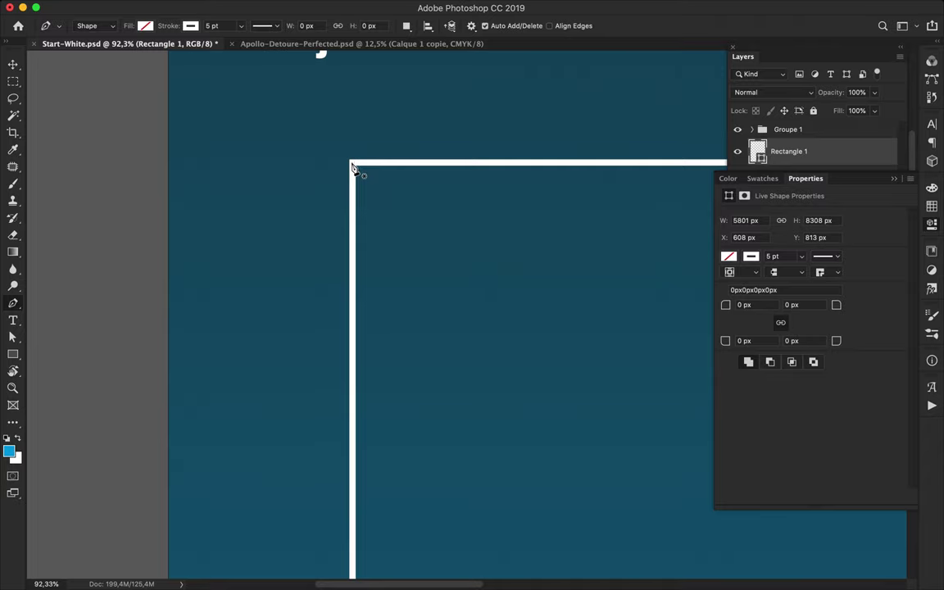
left_click(352, 167)
left_click(636, 259)
left_click(843, 174)
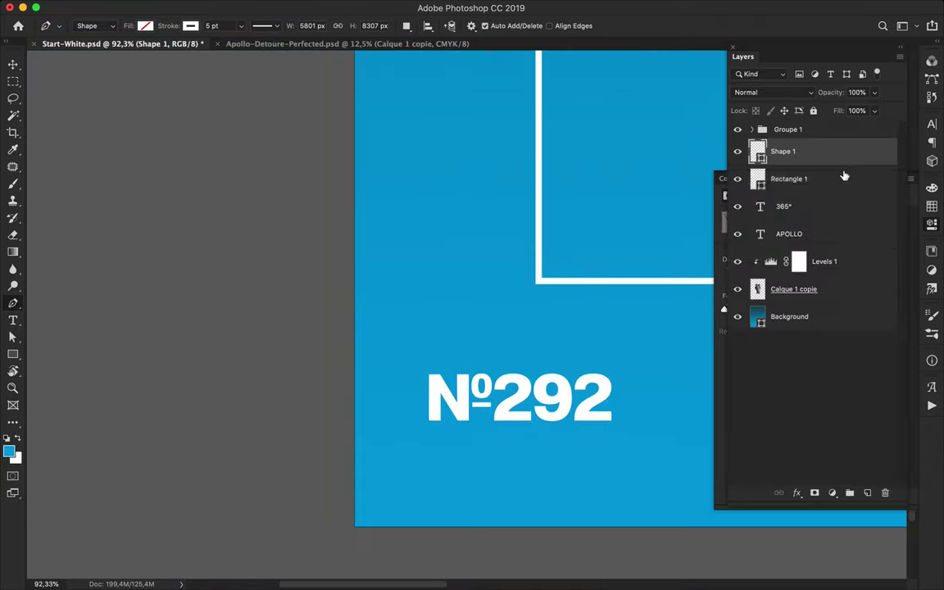
left_click(540, 284)
key("Return")
- Draw a white diagonal on a new layer to the frame's top-right corner and move it below Calque 1 copie
left_click(869, 493)
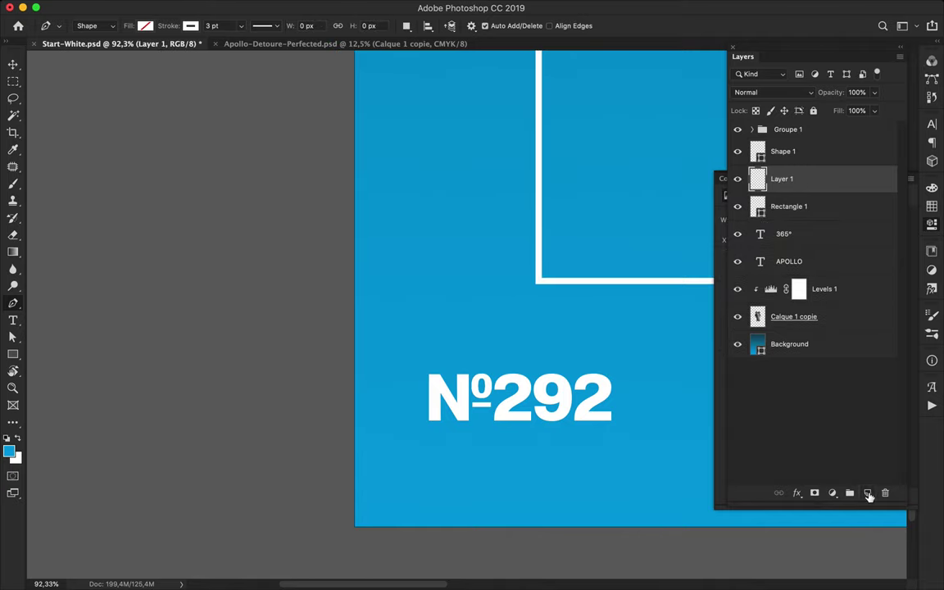
left_click(540, 282)
scroll(601, 164, "up", 10)
scroll(600, 164, "right", 5)
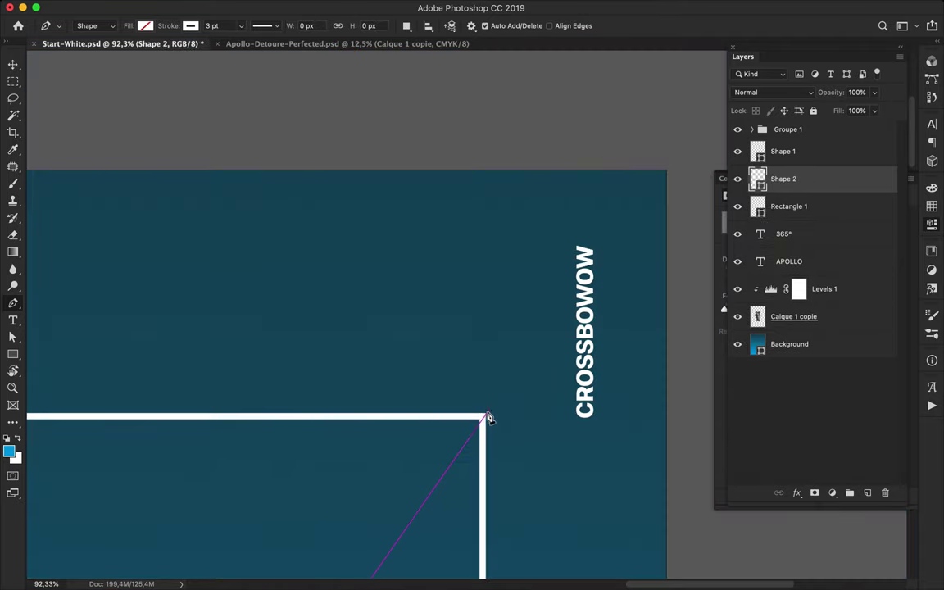
left_click(483, 423)
key("a")
key("ctrl+0")
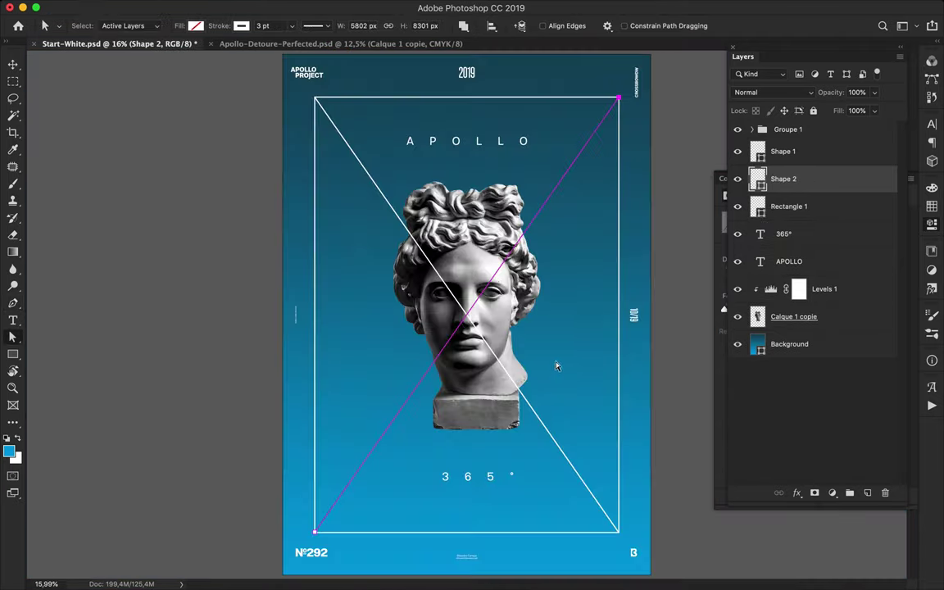
key("v")
left_click_drag(831, 221, 809, 322)
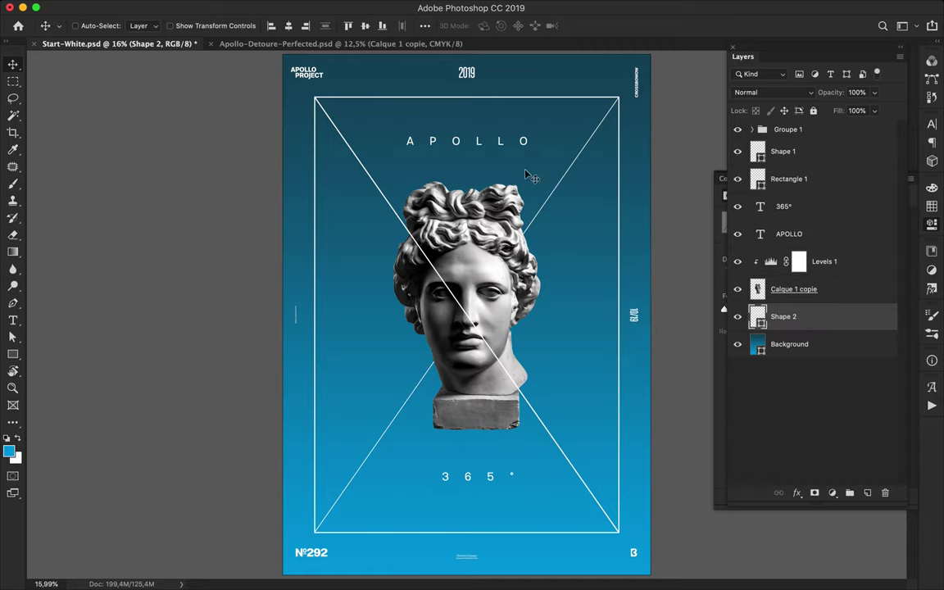
left_click(418, 82, "ctrl")
key("ctrl+t")
right_click(372, 69)
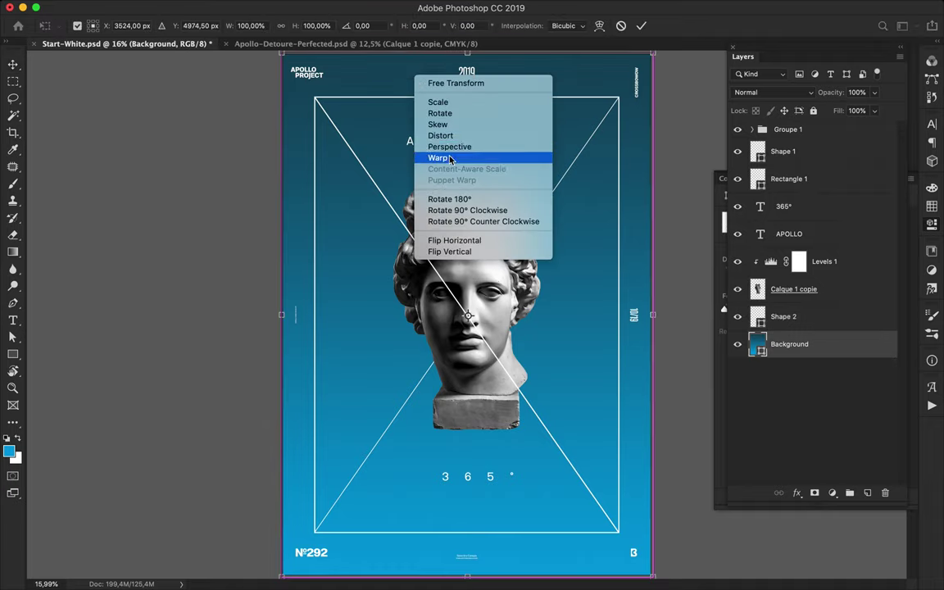
left_click(434, 142)
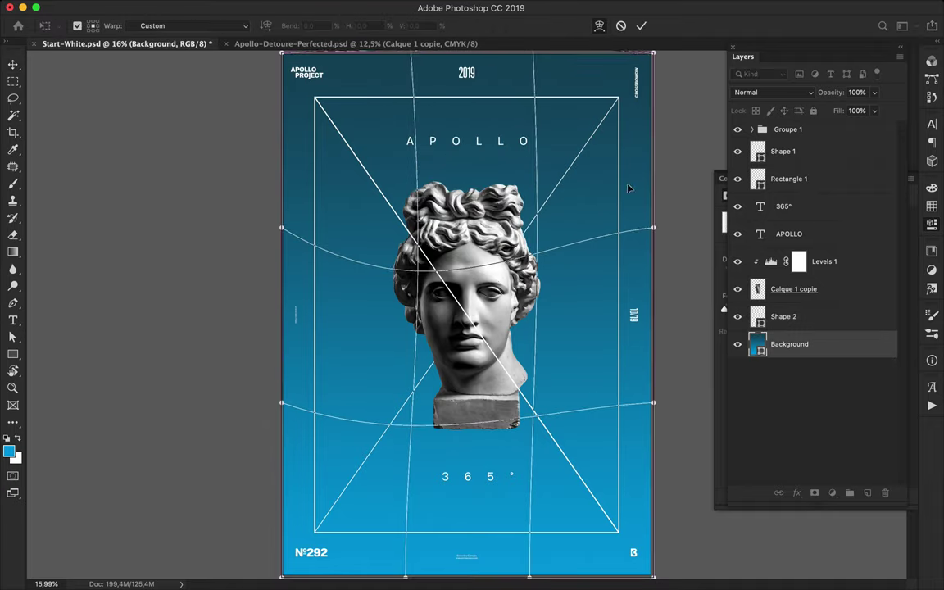
mouse_move(628, 185)
left_mouse_down()
mouse_move(572, 342)
mouse_move(295, 333)
mouse_move(259, 579)
left_mouse_up()
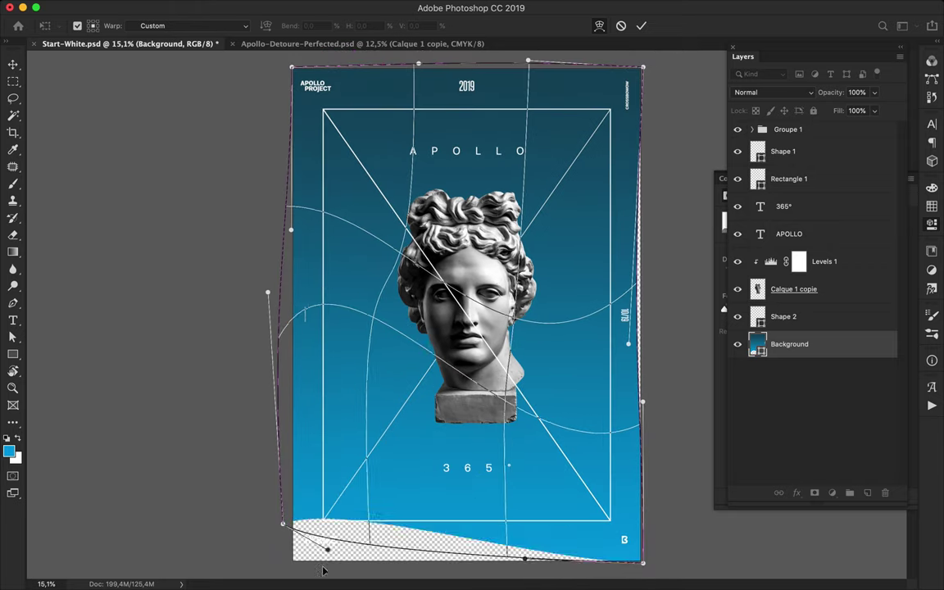
scroll(259, 580, "down", 1)
scroll(259, 574, "down", 1)
left_click_drag(278, 540, 261, 578)
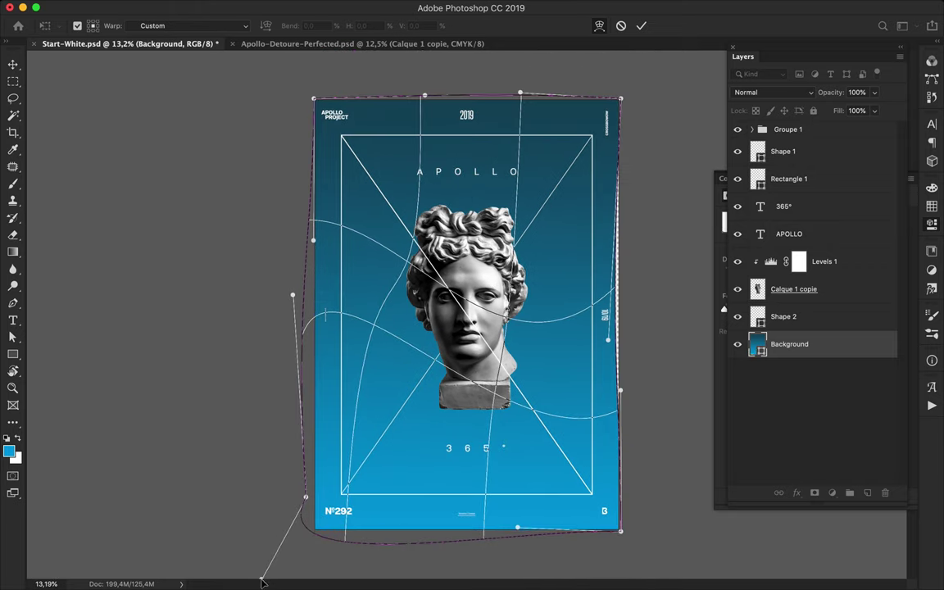
left_click_drag(621, 537, 622, 545)
left_click_drag(313, 98, 308, 97)
left_click_drag(622, 99, 627, 97)
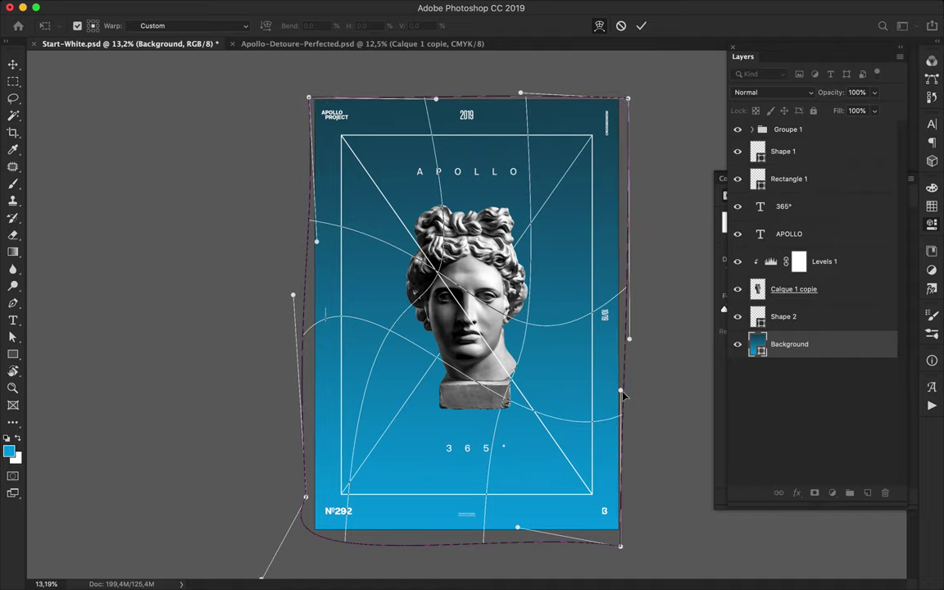
left_click_drag(607, 341, 635, 336)
left_click_drag(442, 292, 478, 338)
left_click_drag(438, 100, 433, 76)
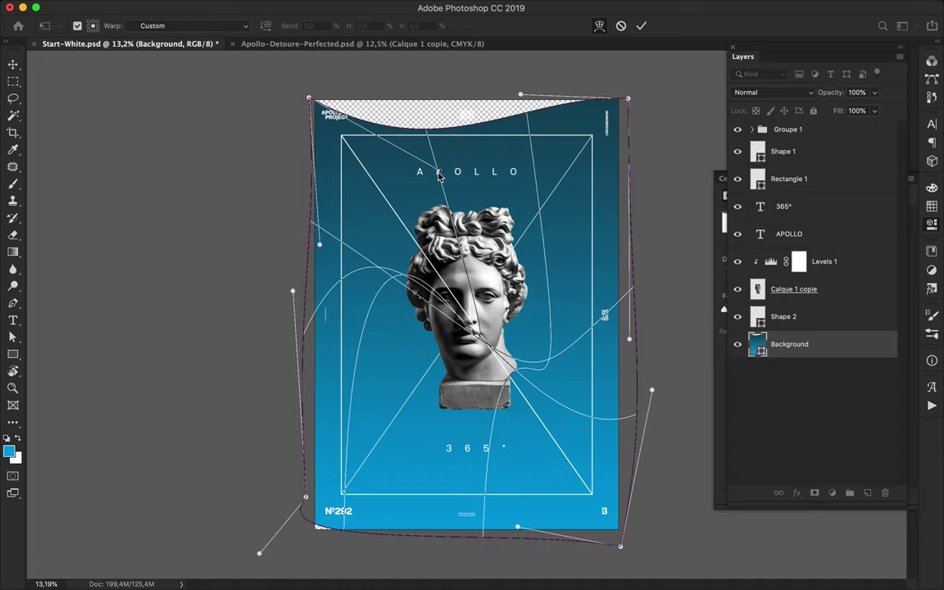
key("Escape")
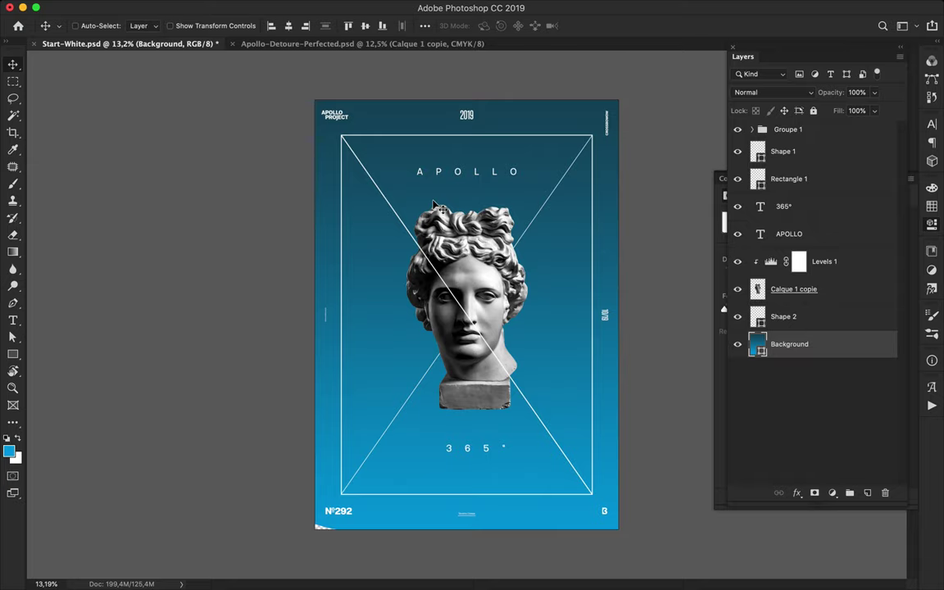
- Duplicate Rectangle 1 and scale the copy slightly, adjusting its top edge, for a double frame
left_click(342, 197)
key("ctrl+t")
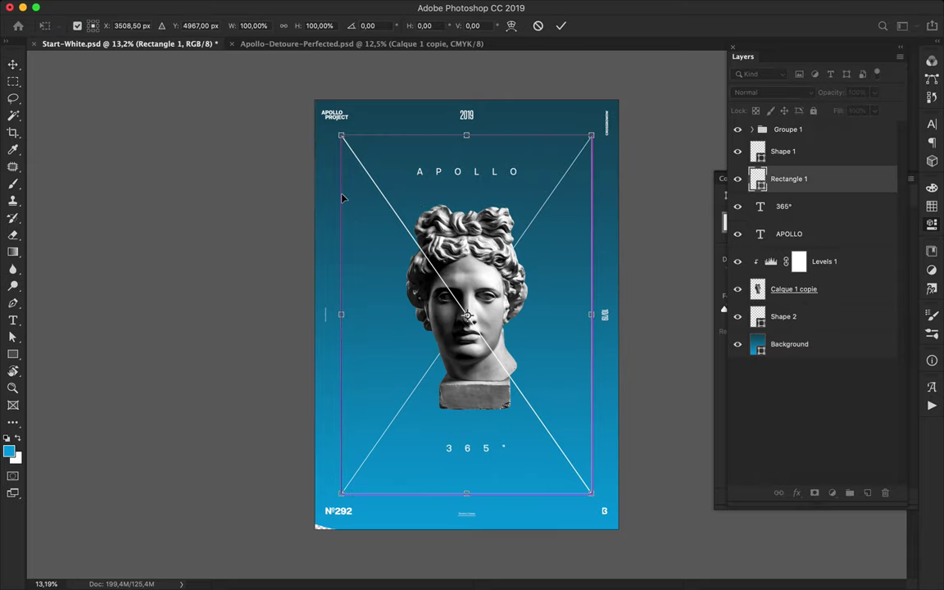
key("Escape")
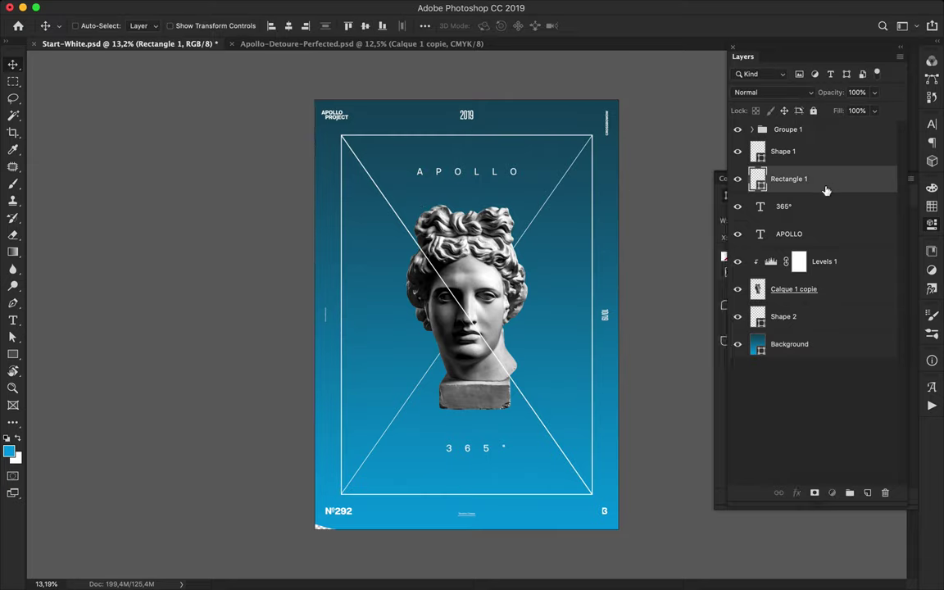
key("ctrl+j")
key("ctrl+t")
left_click_drag(466, 135, 466, 132)
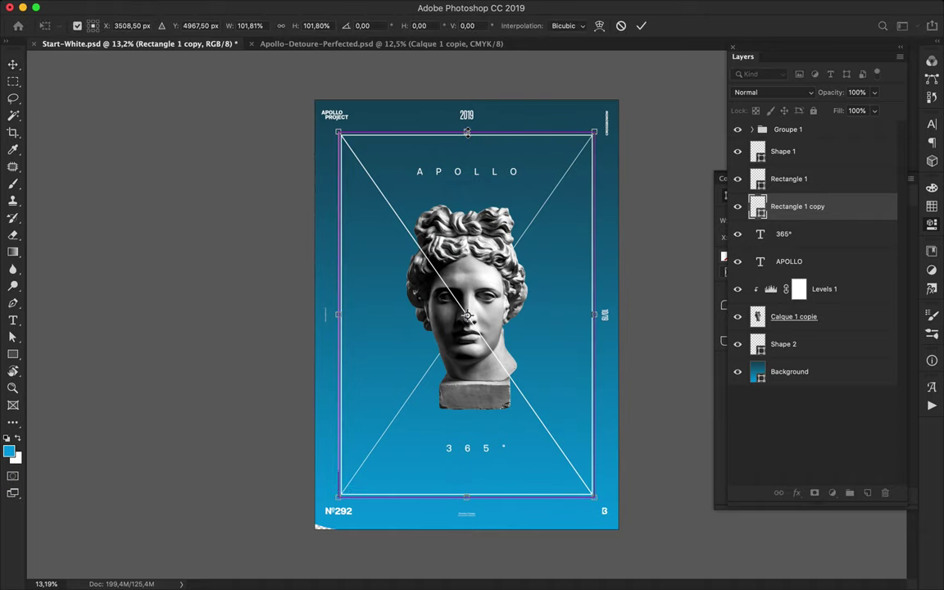
key("Return")
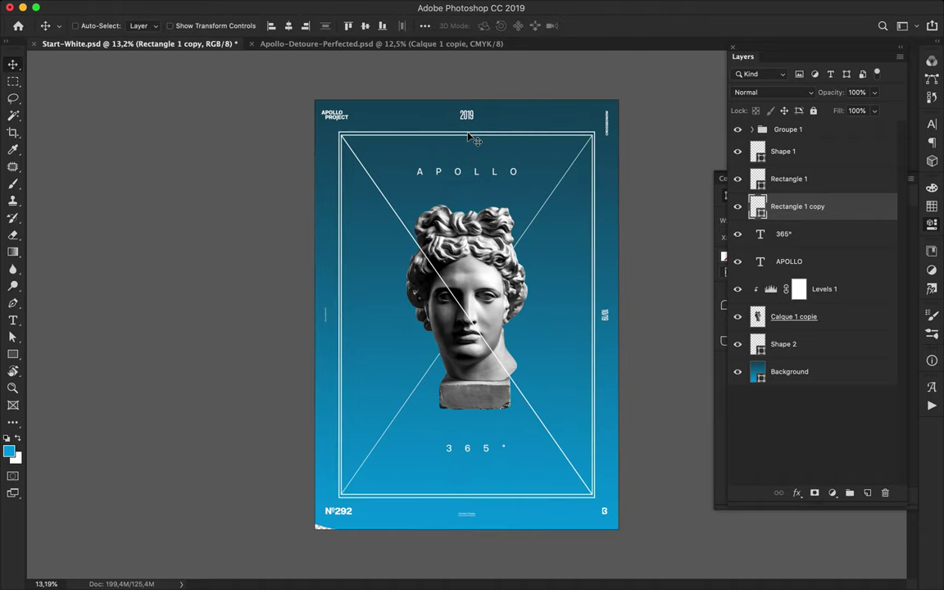
key("ctrl+t")
left_click_drag(466, 132, 467, 135)
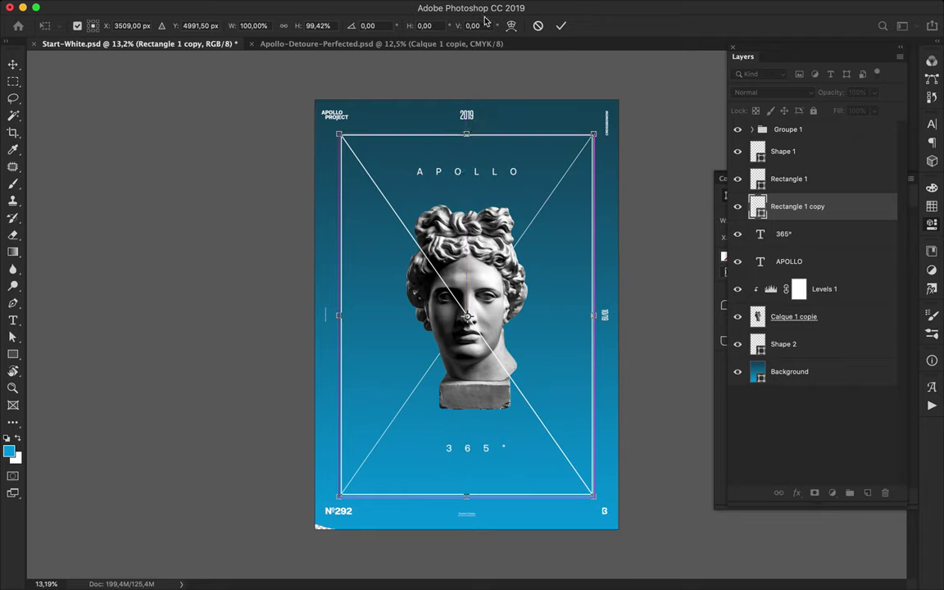
key("Return")
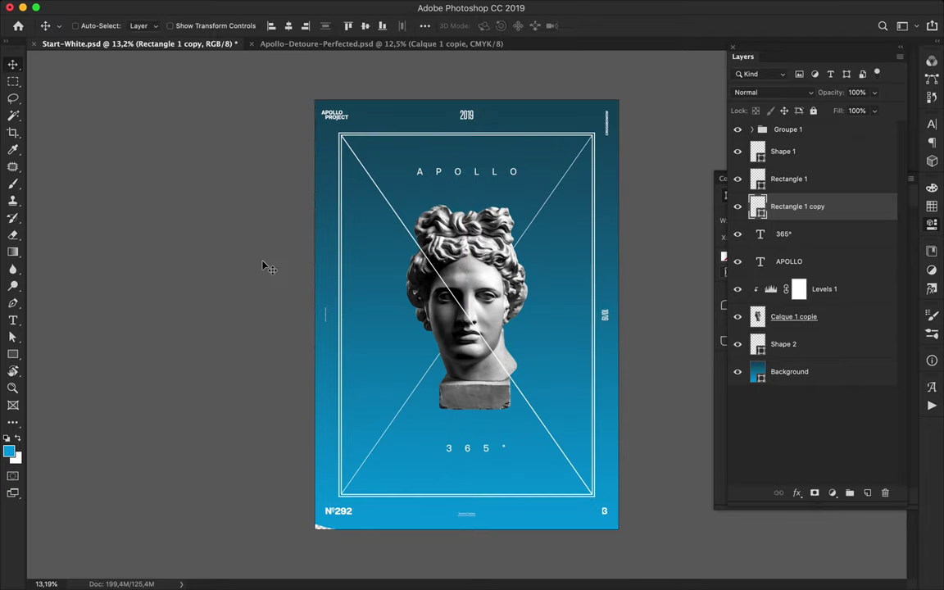
scroll(494, 277, "up", 3)
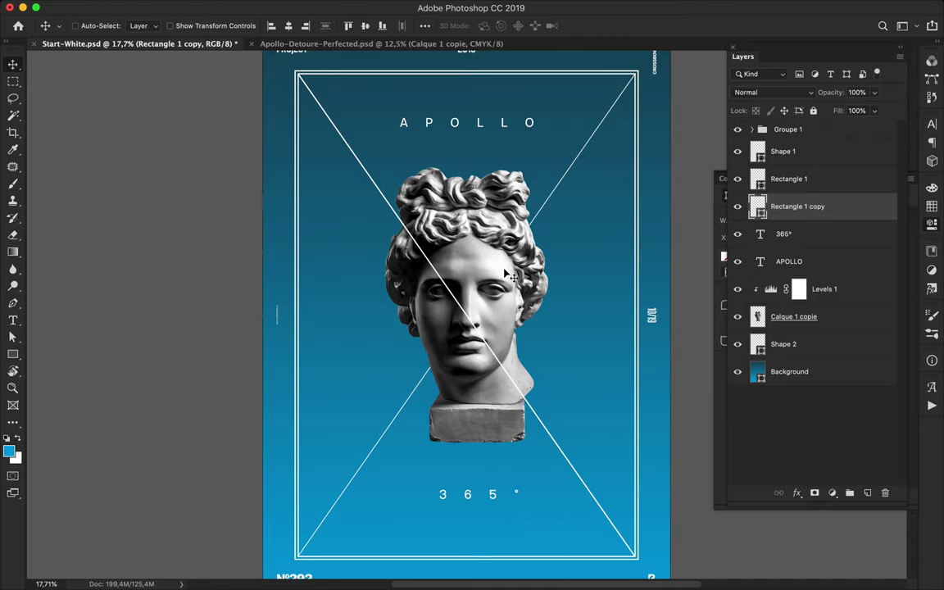
- Make a Polygonal Lasso selection around the top of the statue head
left_click(12, 97)
right_click(12, 98)
left_click(51, 109)
scroll(558, 197, "up", 3)
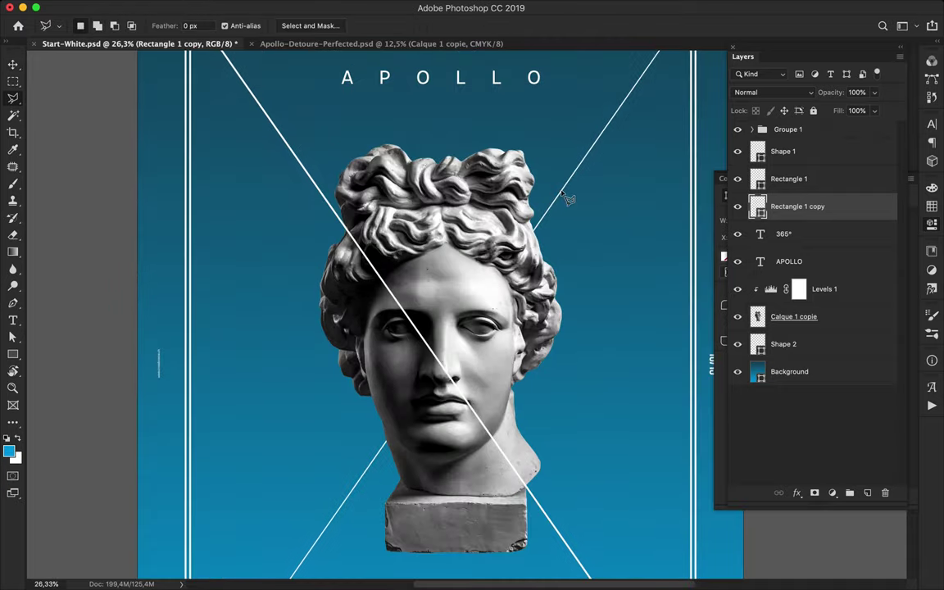
left_click(566, 199)
left_click(443, 364)
left_click(305, 164)
left_click(328, 111)
left_click(508, 113)
left_click(566, 199)
- Copy the lassoed head wedge from Calque 1 copie to Layer 1 and move it beneath the statue
key("Delete")
key("ctrl+d")
key("ctrl+z")
key("ctrl+z")
key("v")
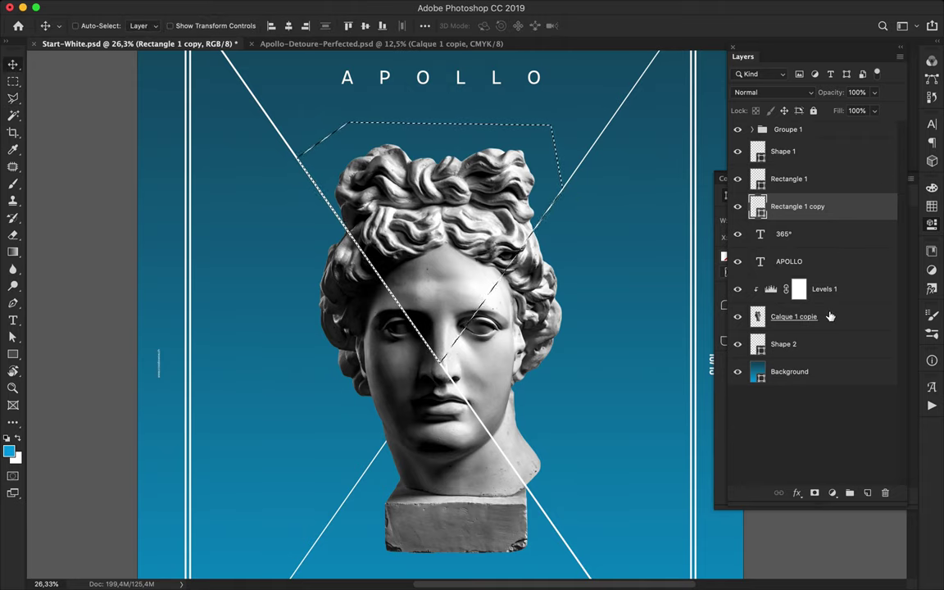
right_click(833, 317)
left_click(747, 201)
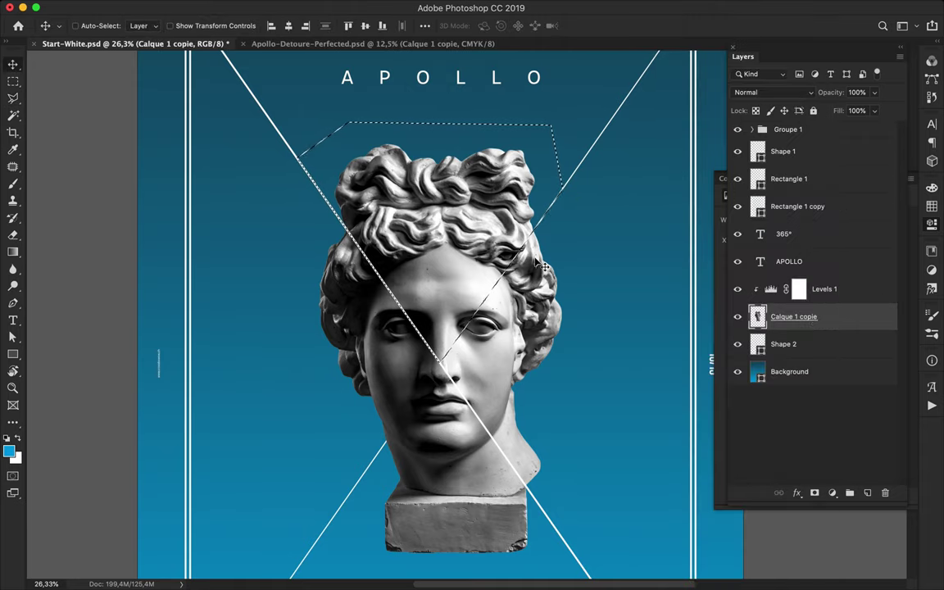
key("ctrl+j")
left_click_drag(792, 317, 808, 358)
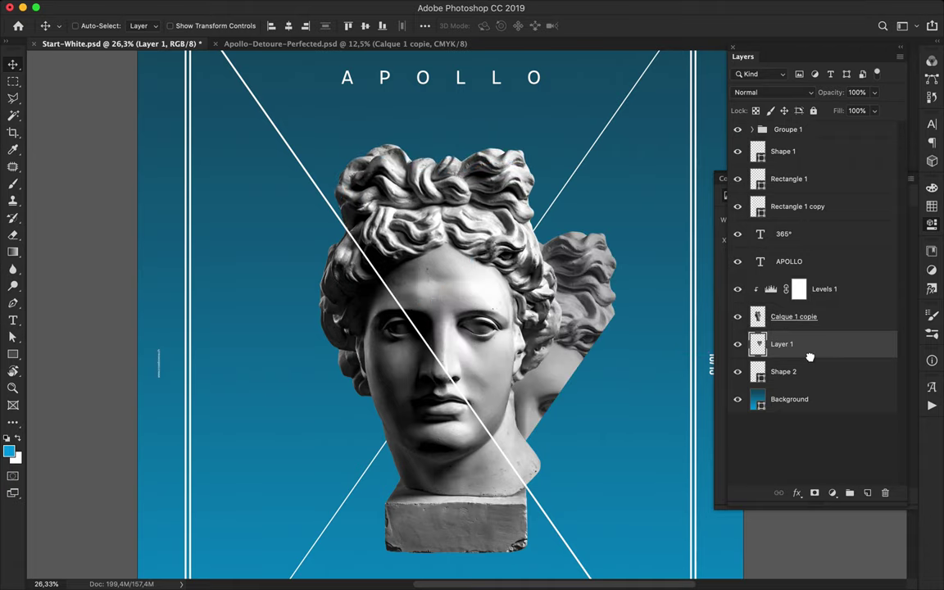
- Reposition the copied head piece to the lower left
scroll(487, 291, "down", 3)
scroll(574, 237, "down", 1)
left_click_drag(589, 210, 354, 430)
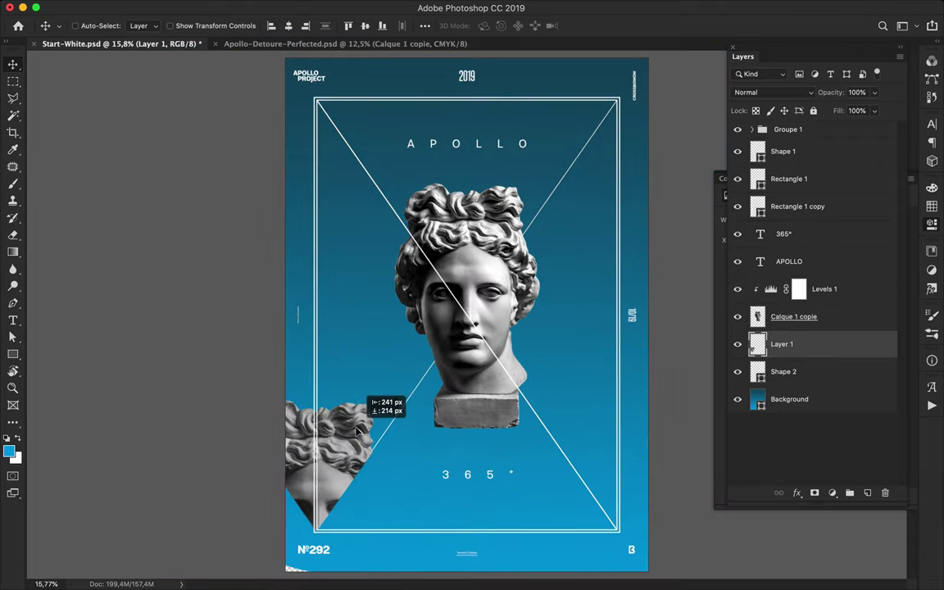
left_click_drag(352, 431, 358, 432)
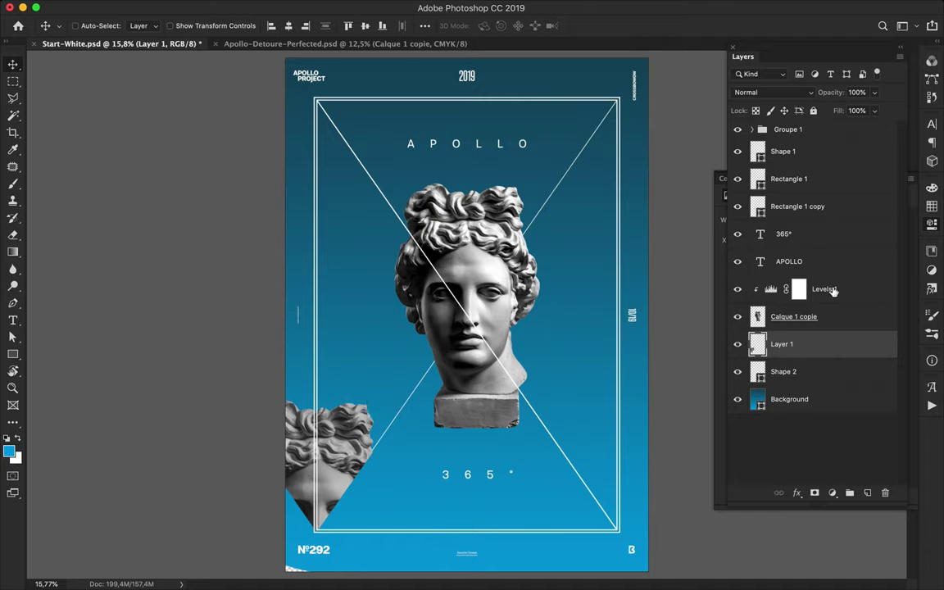
- Clip a Levels copy to the head piece and merge both Levels layers down
left_click_drag(833, 290, 836, 325)
left_click(820, 361, "alt")
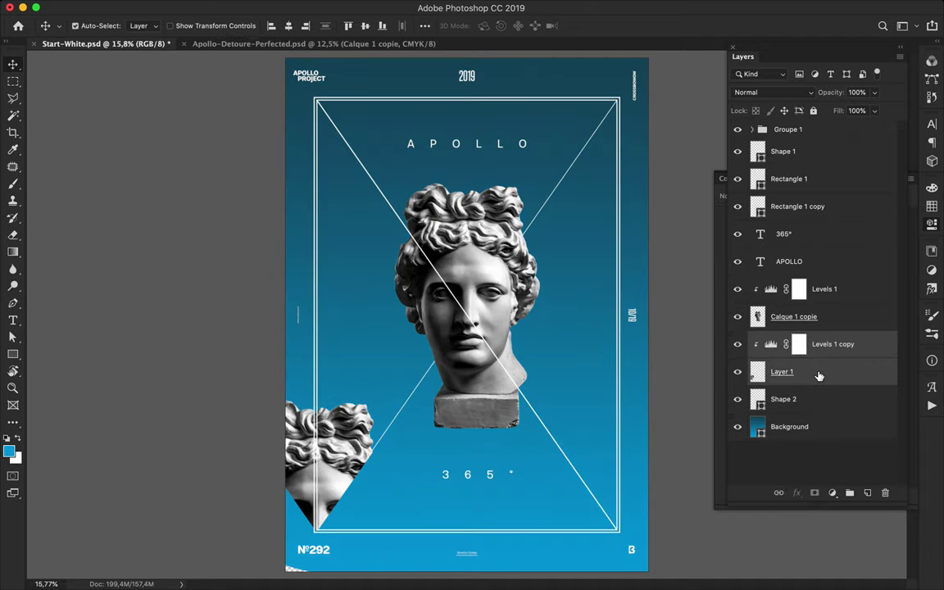
key("ctrl+e")
left_click(822, 291)
left_click(822, 317, "shift")
key("ctrl+e")
- Activate the Levels 1 copy layer with the Lasso tool ready
key("l")
scroll(330, 432, "up", 2, "alt")
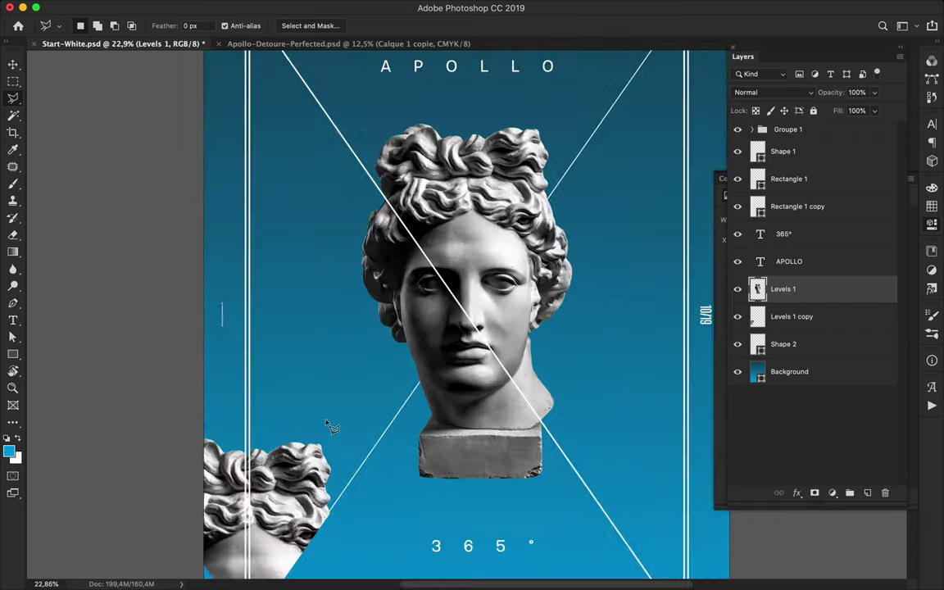
scroll(264, 138, "down", 5)
left_click_drag(264, 137, 261, 133)
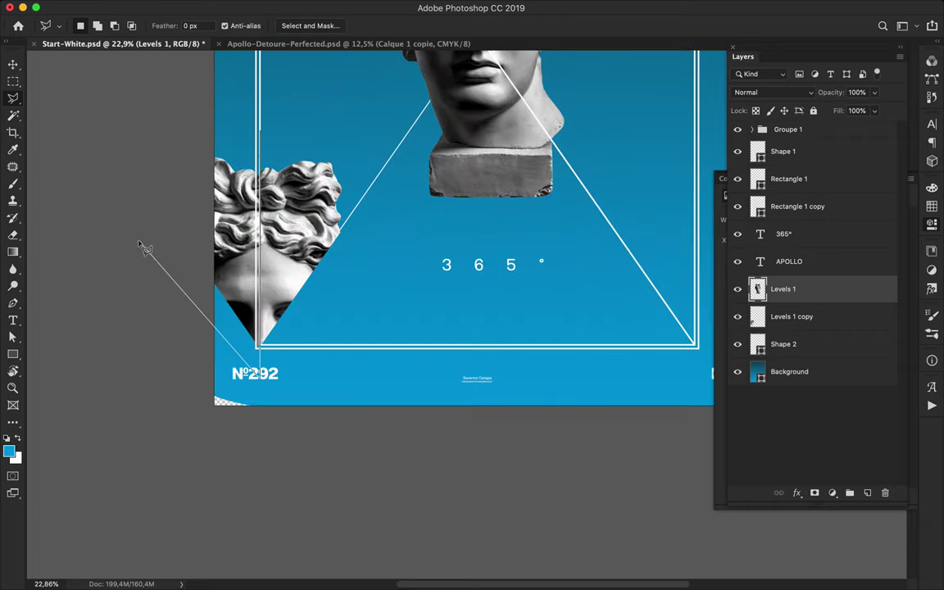
left_click(792, 316)
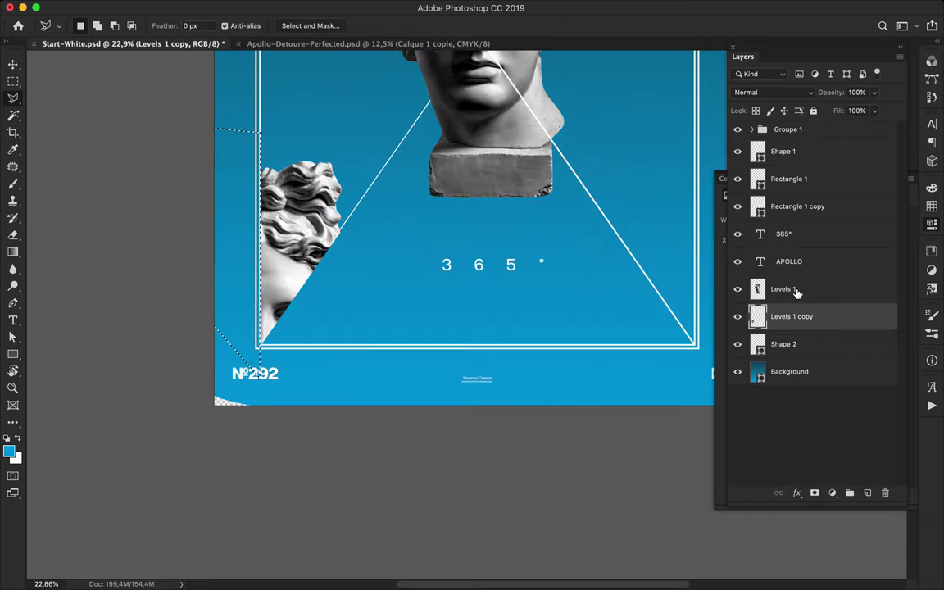
scroll(623, 312, "up", 5)
scroll(595, 347, "down", 5)
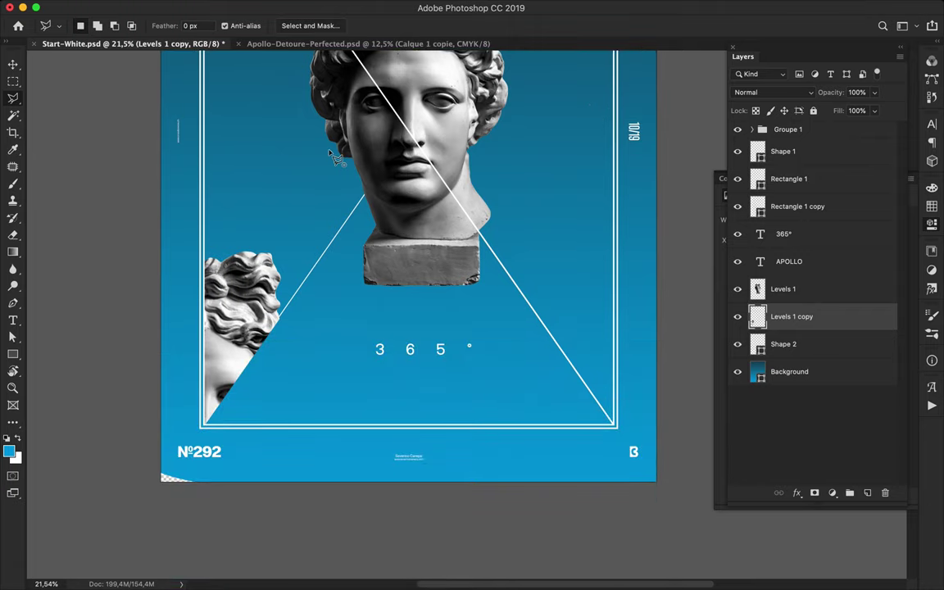
scroll(332, 156, "down", 1)
- Lasso the Apollo head, copy it to a new layer, and move it lower right
left_click(274, 242)
left_click(427, 190)
left_click(467, 221)
left_click(455, 401)
left_click(259, 425)
left_click(279, 245)
key("ctrl+j")
key("Return")
left_click(783, 288)
key("ctrl+j")
mouse_move(373, 279)
left_mouse_down()
mouse_move(505, 447)
mouse_move(543, 400)
mouse_move(537, 408)
left_mouse_up()
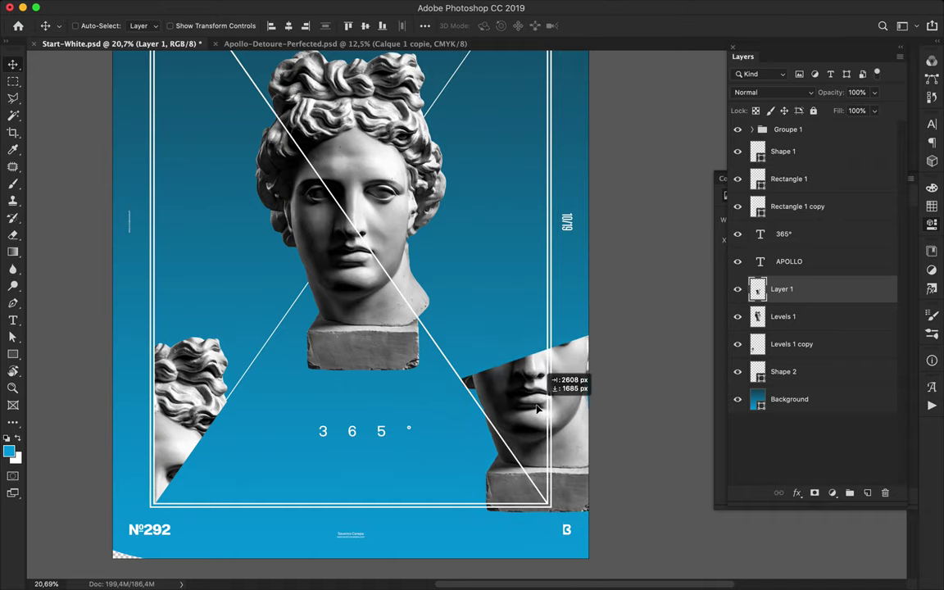
- Trim the head copy to a triangle along the diagonal by inverting and deleting
key("l")
scroll(537, 408, "up", 5)
scroll(398, 373, "up", 1)
left_click(395, 366)
left_click(528, 362)
left_click(377, 150)
left_click(395, 366)
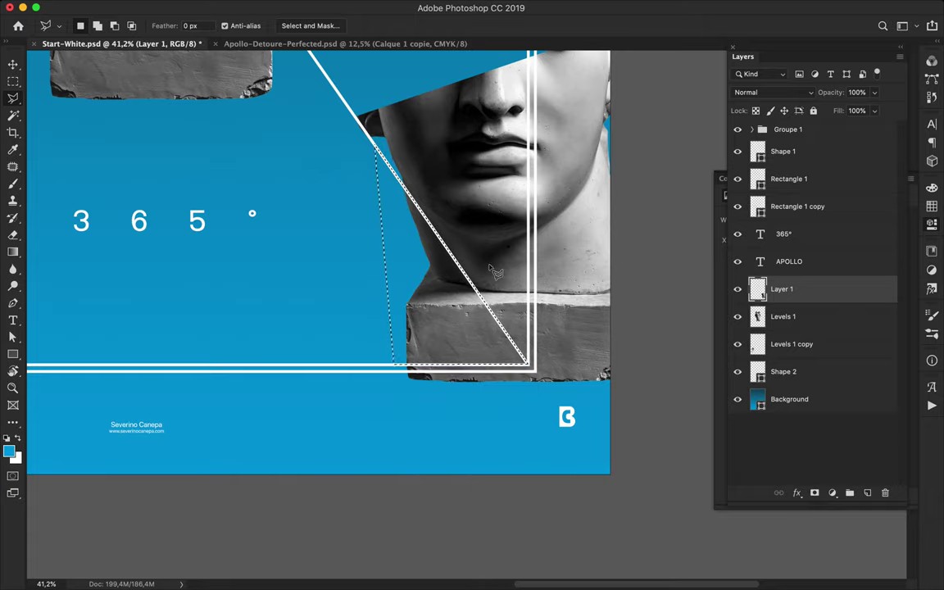
key("ctrl+shift+i")
key("Delete")
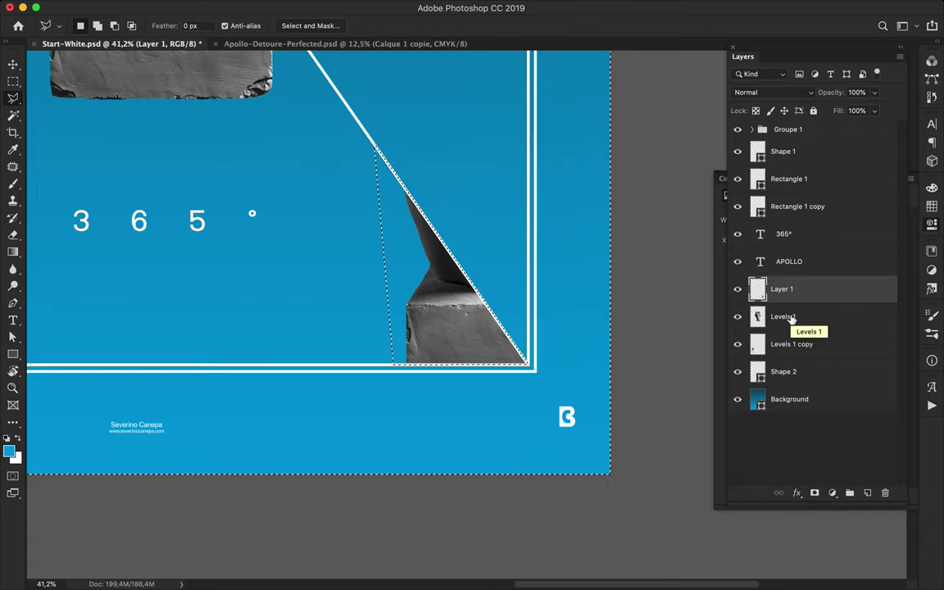
key("ctrl+d")
- Make the Levels 1 head layer active again with the Move tool
key("v")
scroll(557, 255, "down", 5)
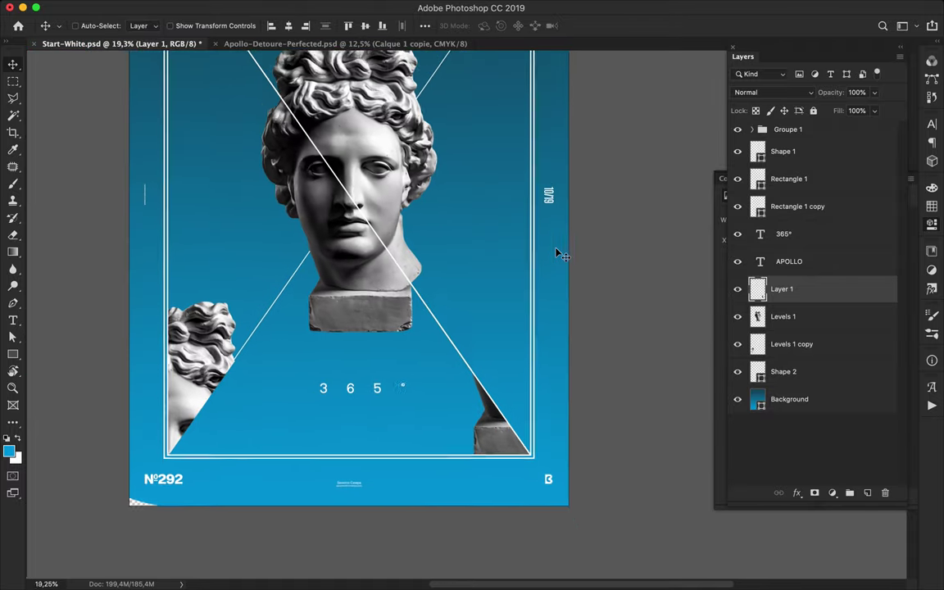
scroll(557, 255, "down", 2)
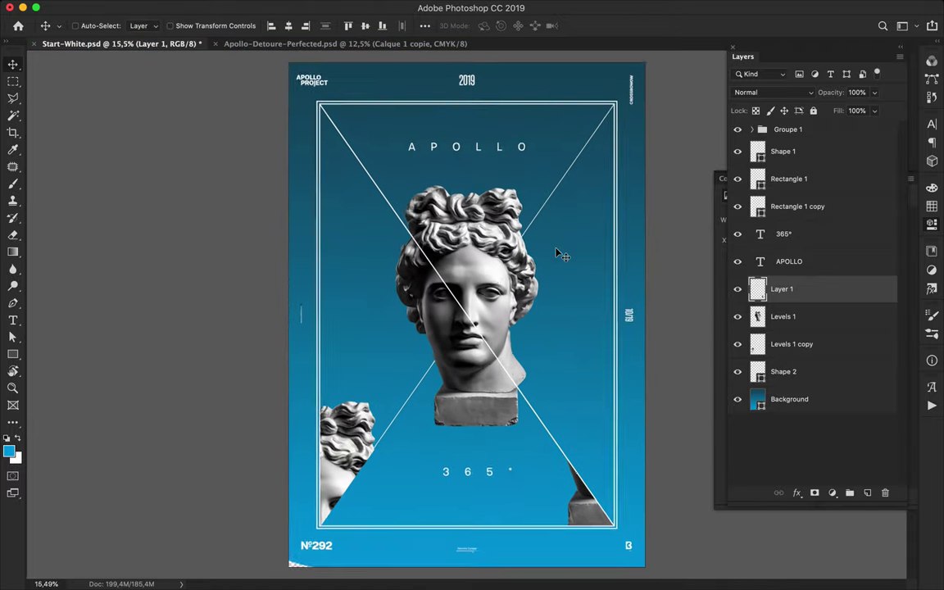
scroll(558, 255, "down", 1)
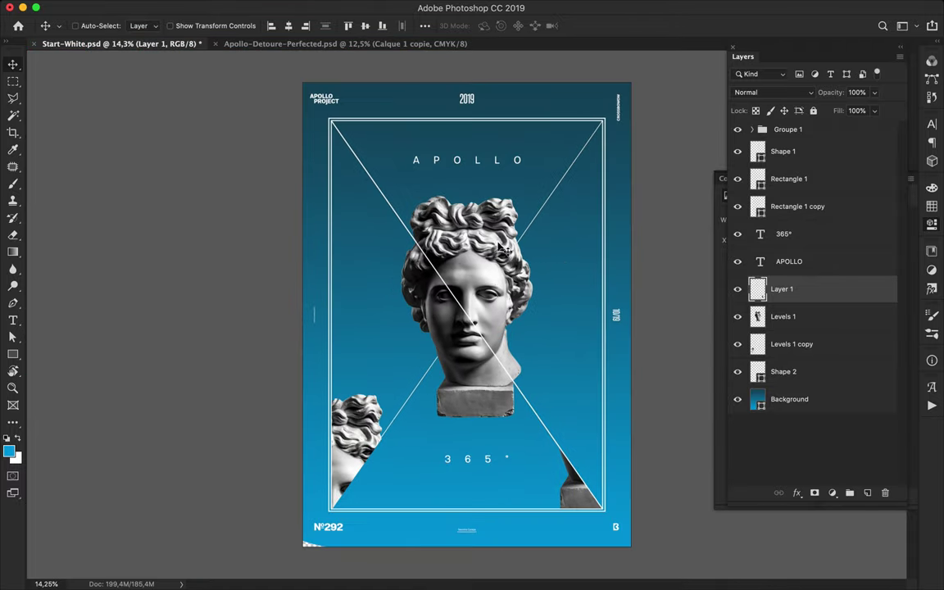
left_click(418, 258)
scroll(419, 258, "up", 1)
- Delete the Layer 1 and Levels 1 copy head fragment layers together
scroll(418, 258, "up", 2)
scroll(419, 258, "down", 1)
scroll(418, 259, "up", 1)
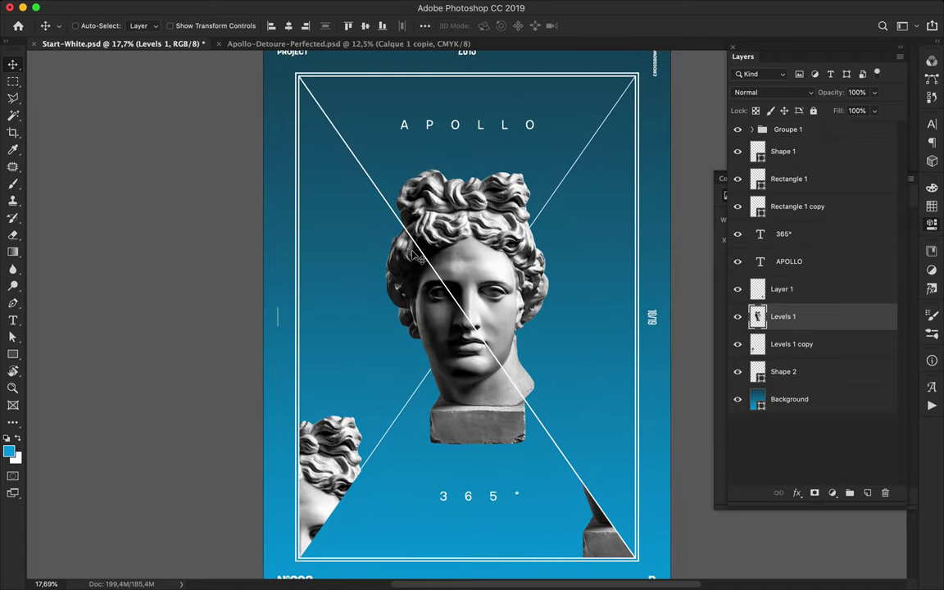
scroll(418, 258, "down", 1)
scroll(419, 258, "down", 2)
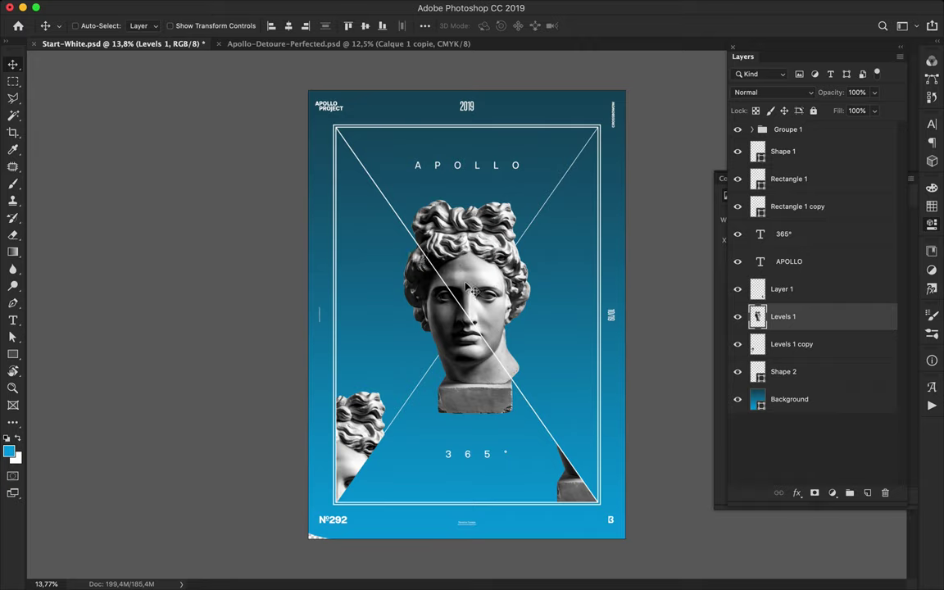
left_click(566, 480)
left_click(360, 426, "shift")
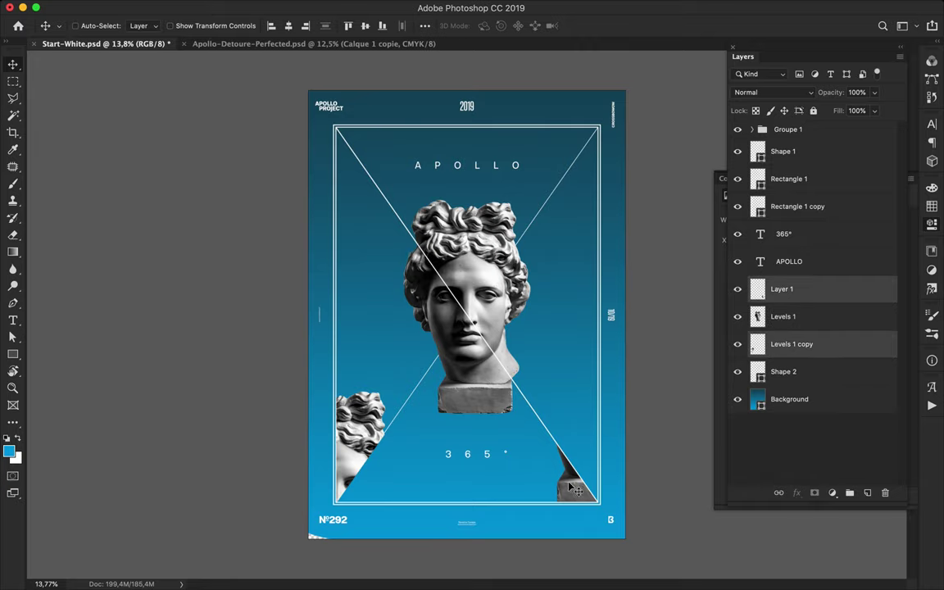
key("Delete")
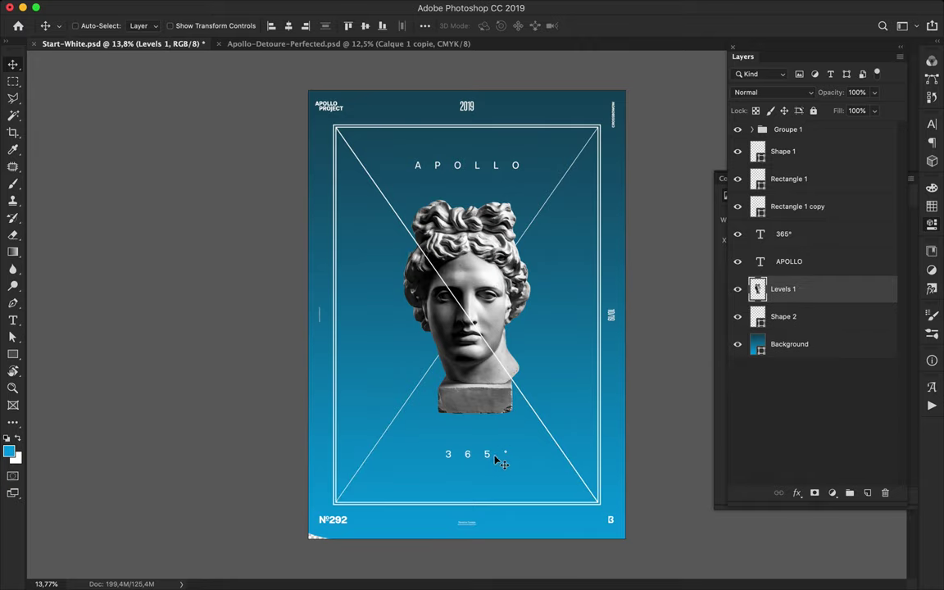
- Start a Pen path outlining the area around the head
key("p")
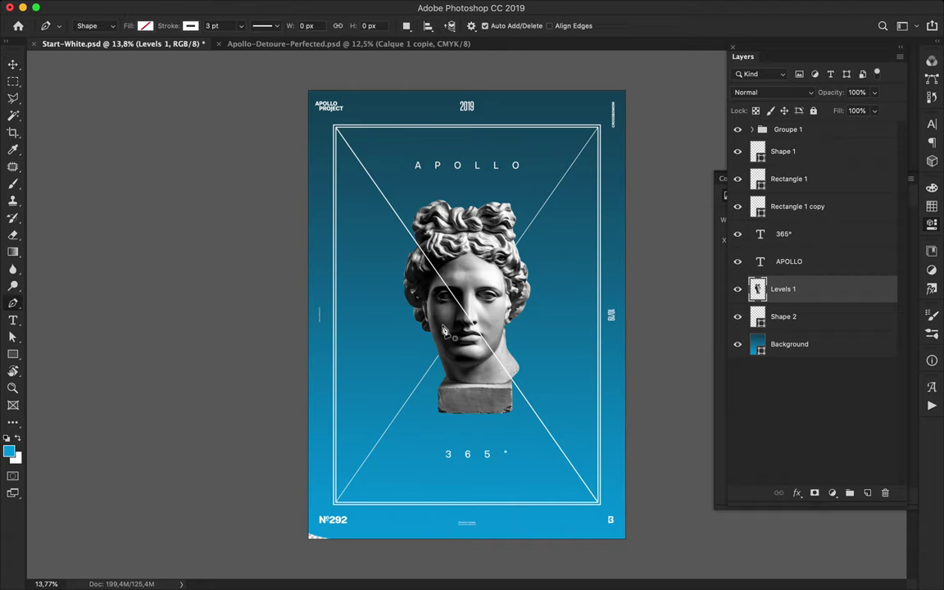
scroll(458, 315, "up", 5)
left_click(379, 193)
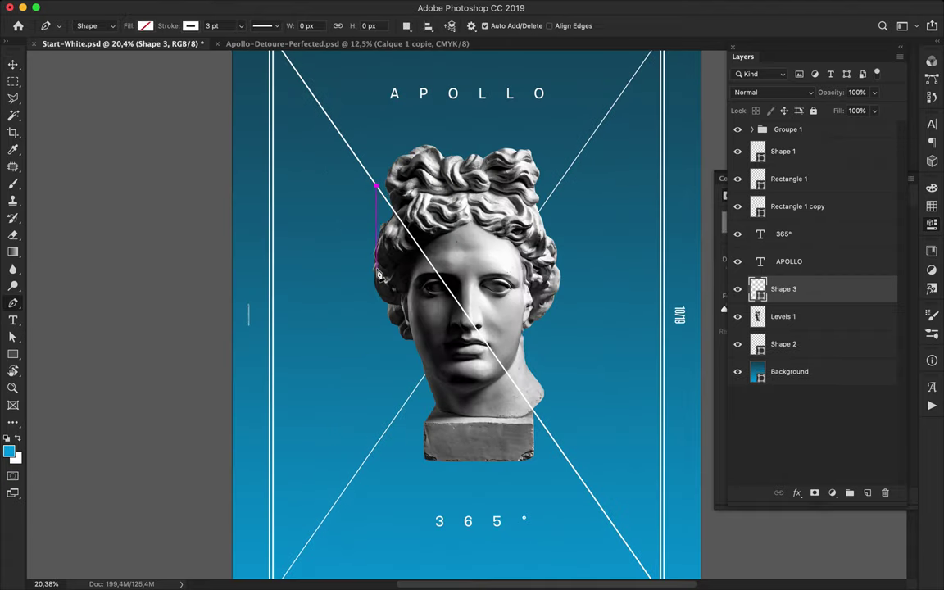
key("ctrl+z")
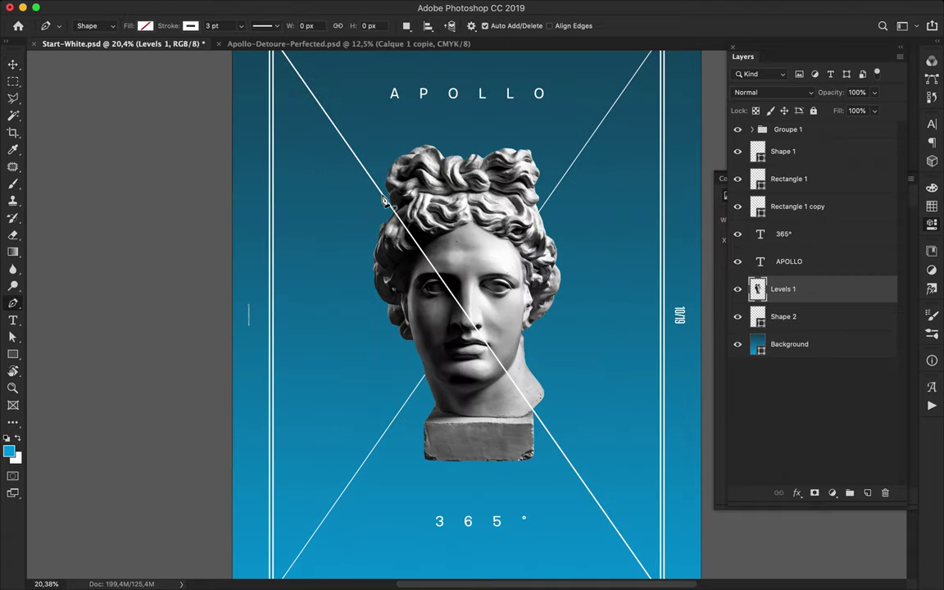
left_click(382, 195)
left_click(382, 437)
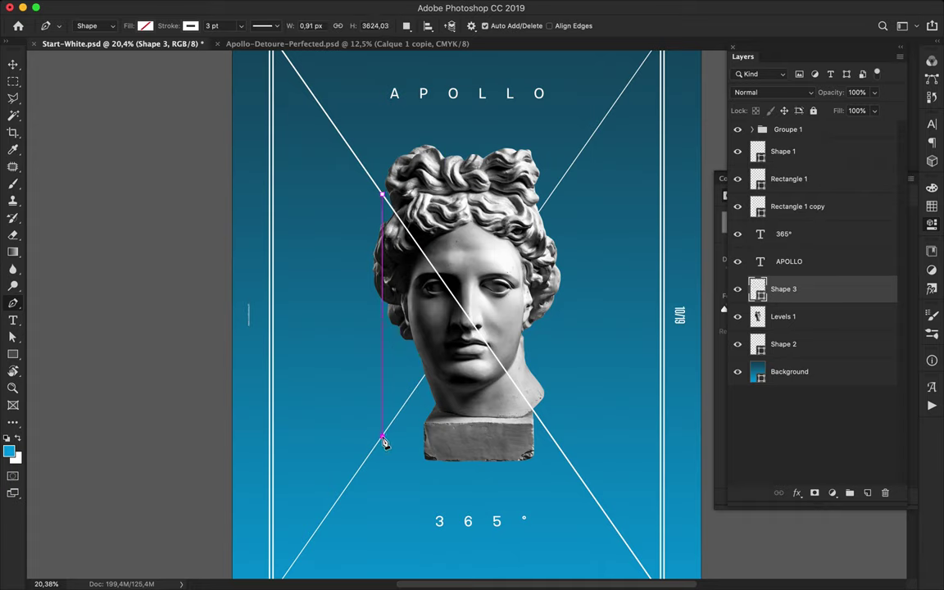
left_click(552, 437)
- Discard the path and draw a white-stroked rectangle framing the head
key("a")
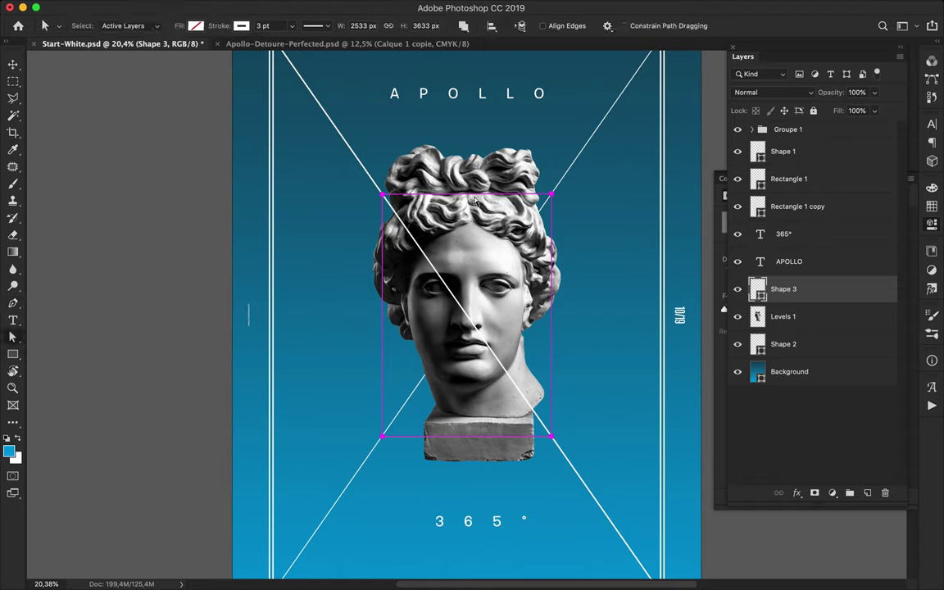
key("Delete")
key("u")
mouse_move(384, 199)
left_mouse_down()
mouse_move(549, 438)
mouse_move(547, 431)
left_mouse_up()
- Convert Rectangle 2 to a smart object and erase its lines over the statue's head
key("v")
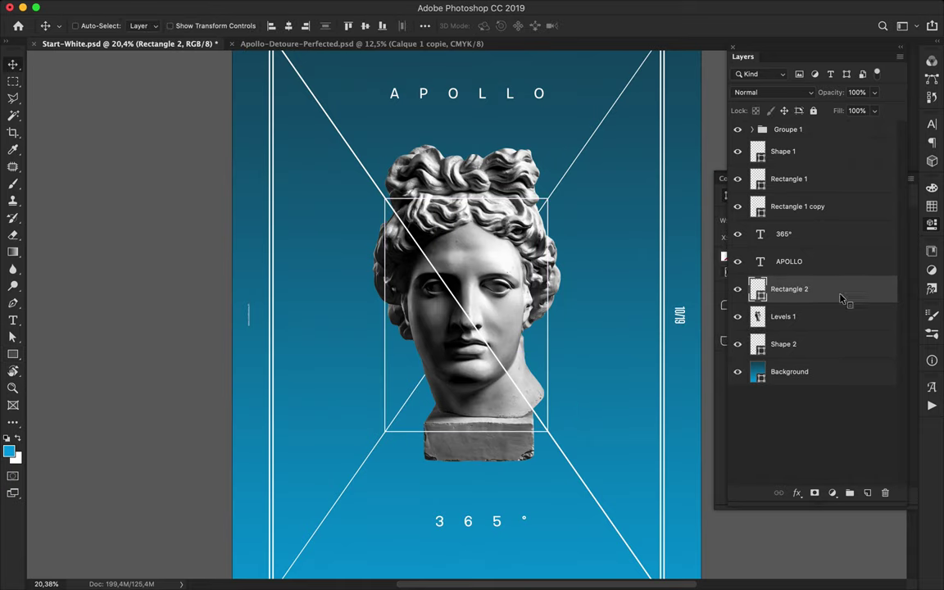
right_click(821, 287)
left_click(787, 196)
left_click(756, 317, "super")
key("e")
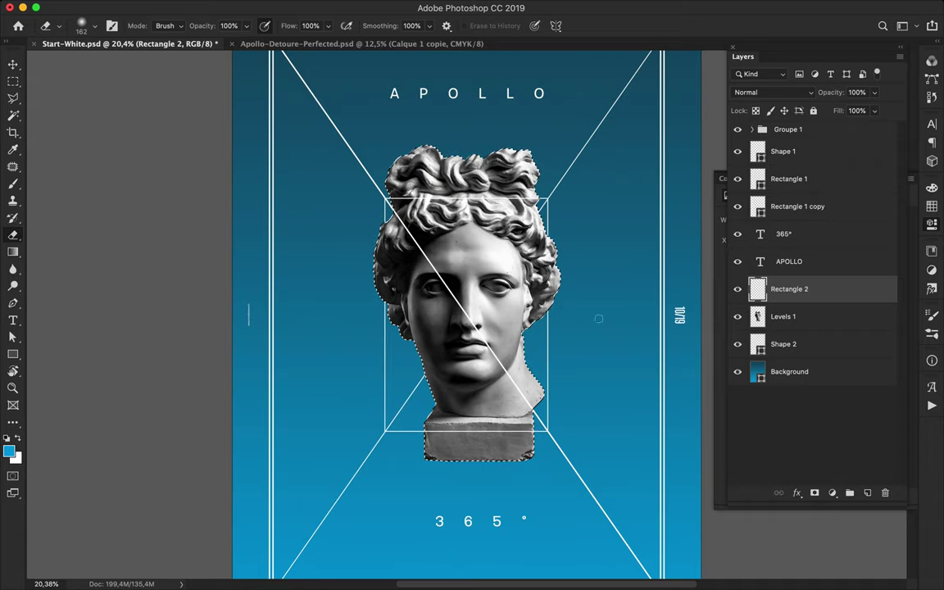
key("ctrl+d")
key("m")
key("v")
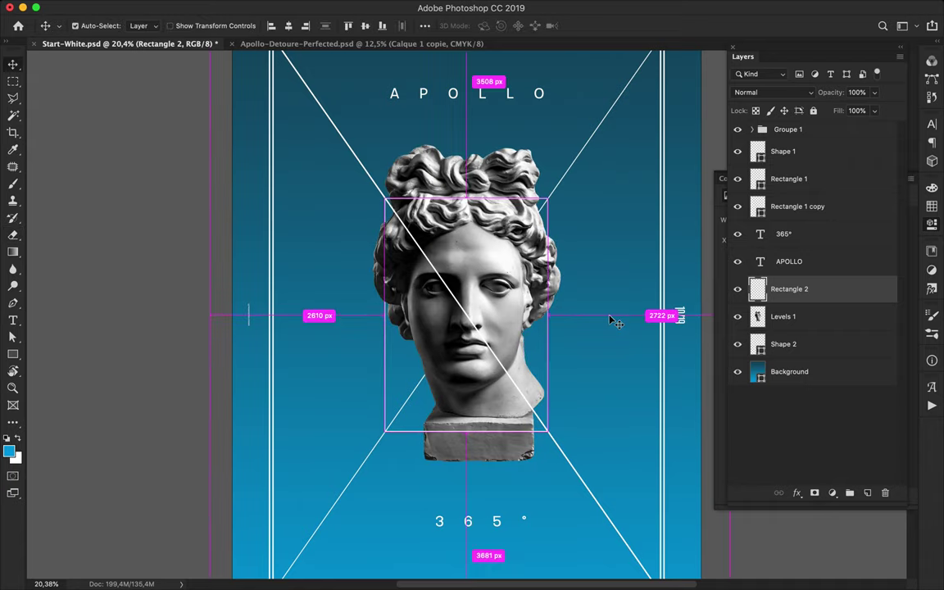
scroll(615, 322, "down", 2)
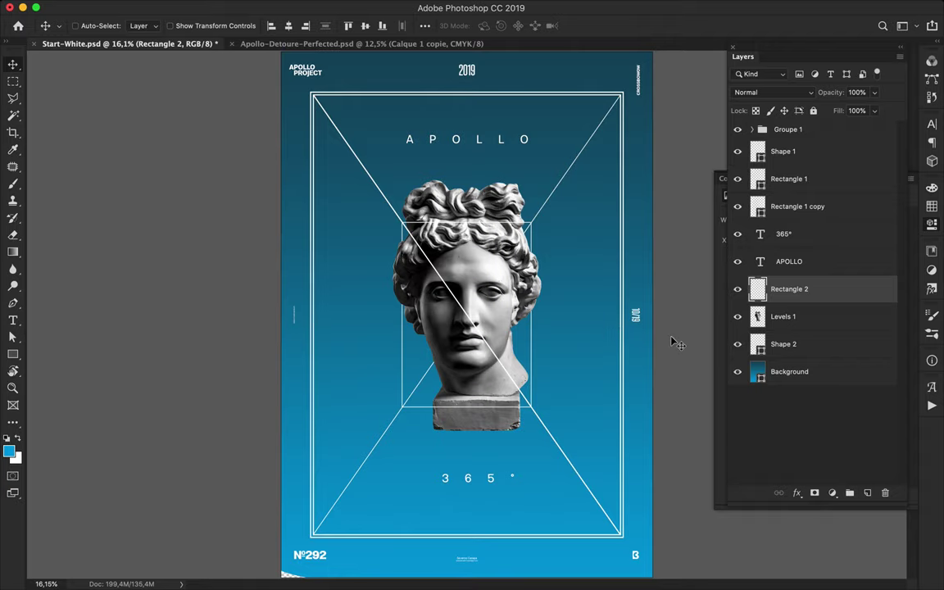
- Delete the Rectangle 1 copy frame and save Start-White.psd
scroll(672, 343, "down", 1)
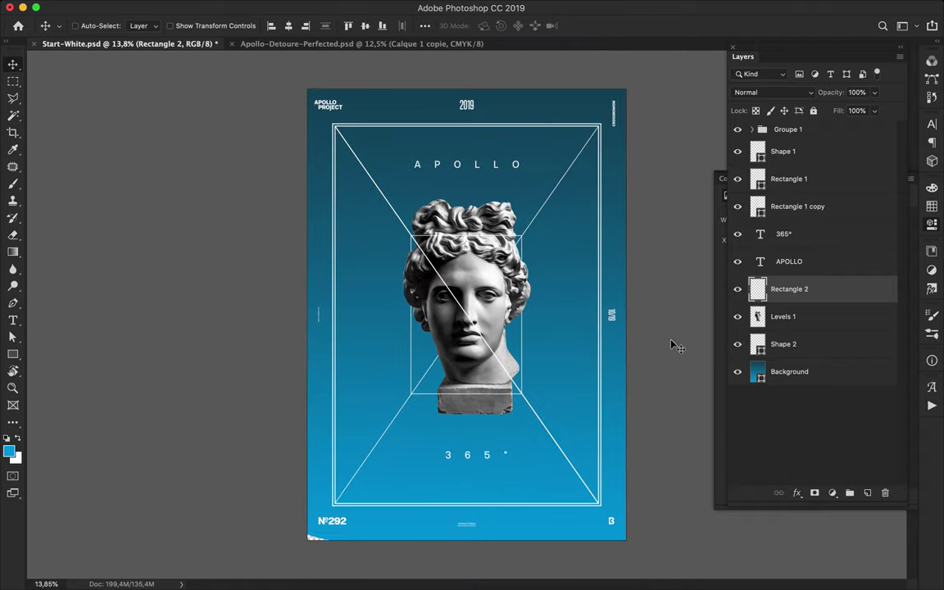
left_click(545, 124)
key("Delete")
key("ctrl+s")
left_click(633, 6)
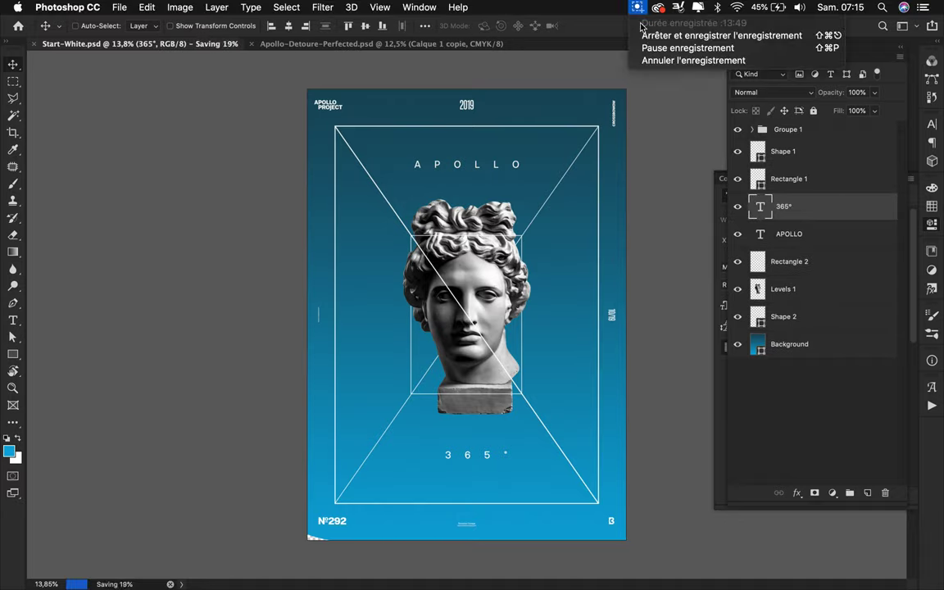